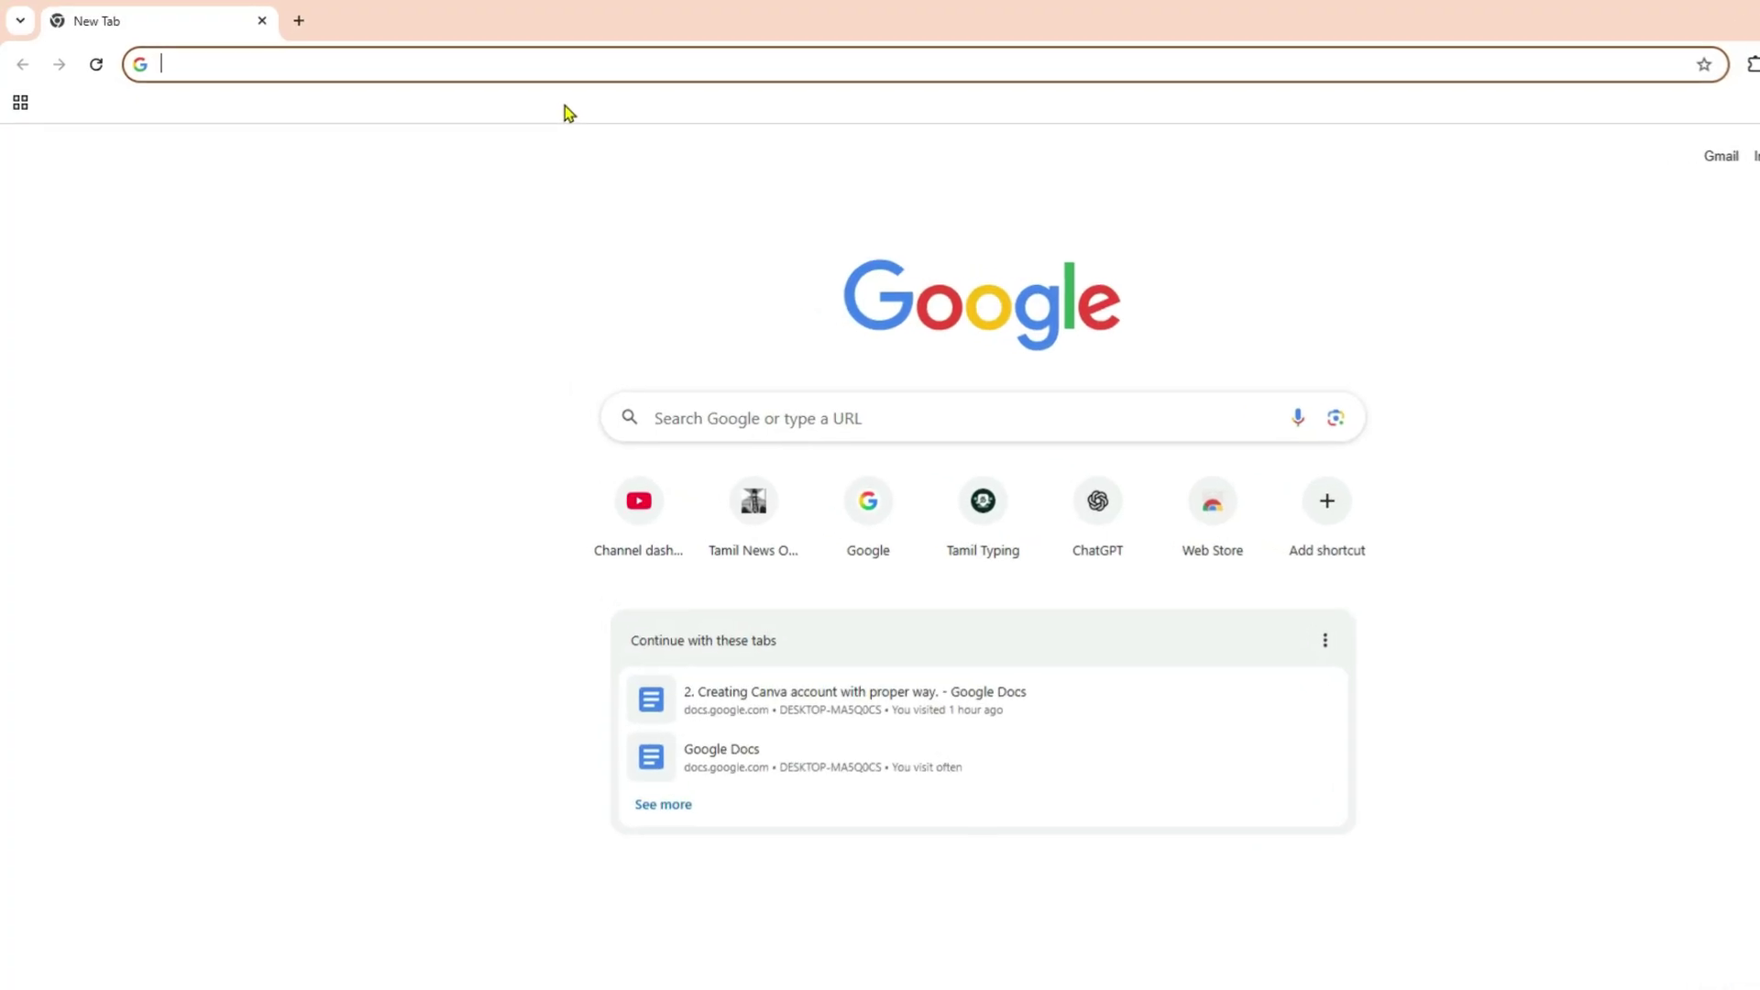
Go to canva.com and open its account sign-up page
{"action": "type", "text": "canva.com"}
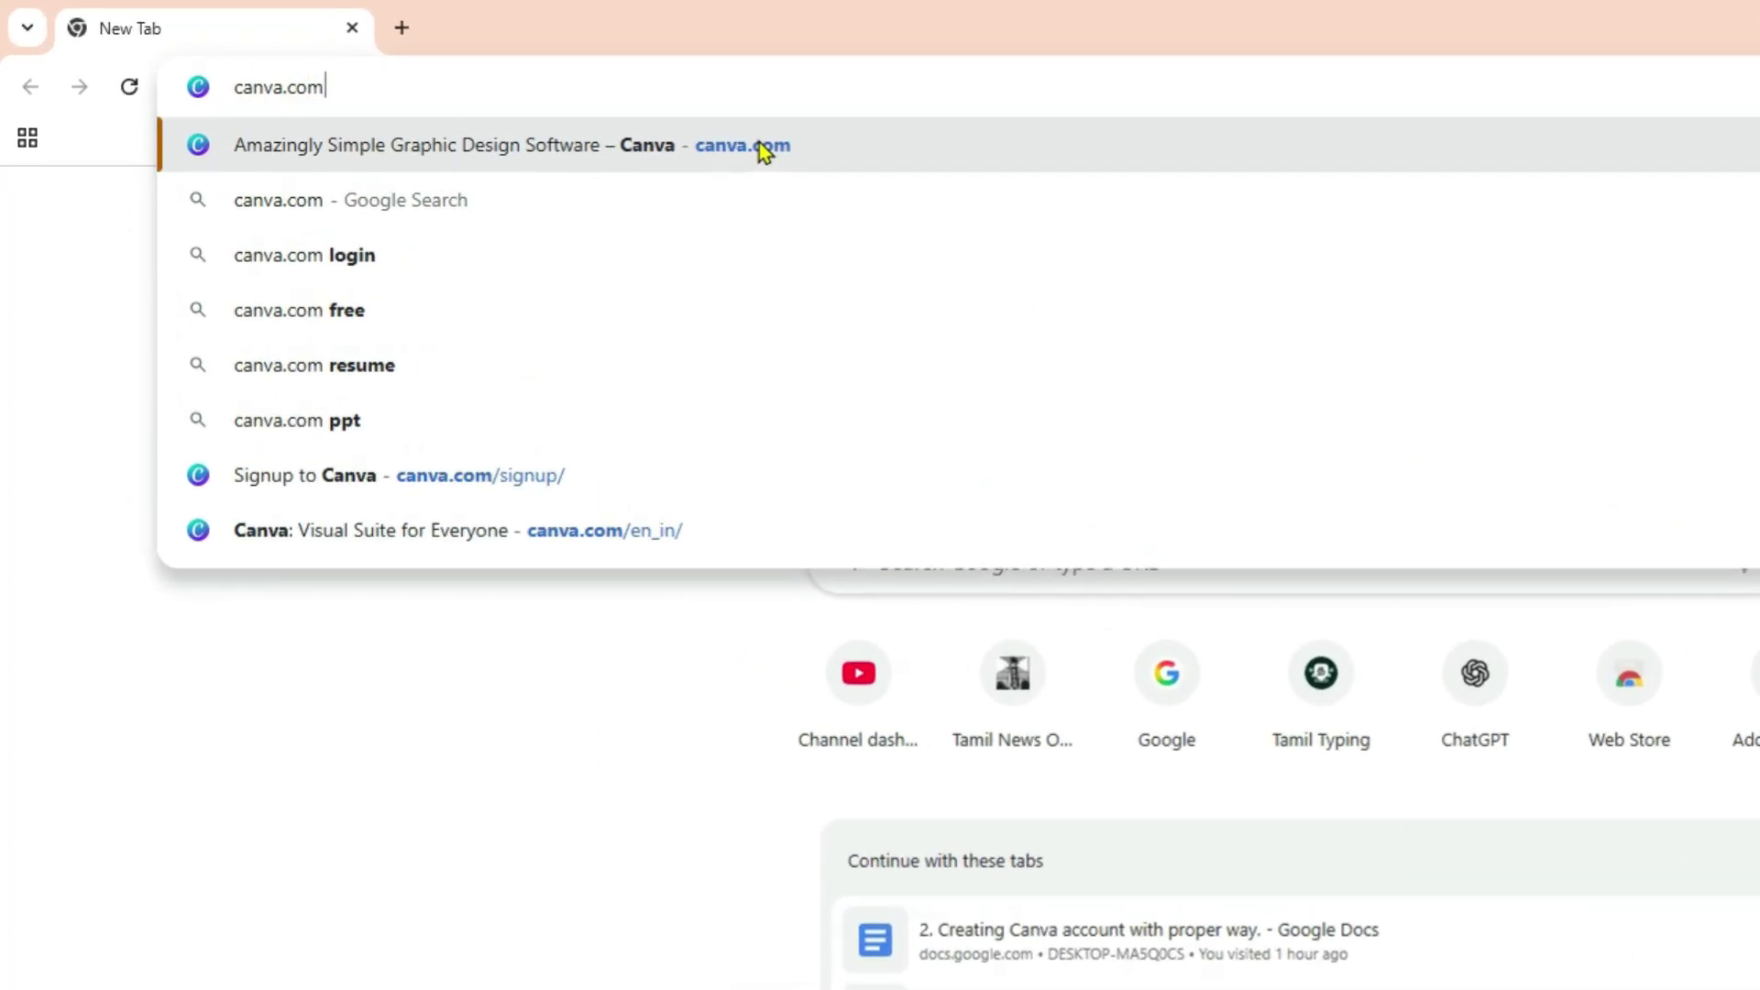
{"action": "left_click", "coordinate": [702, 137]}
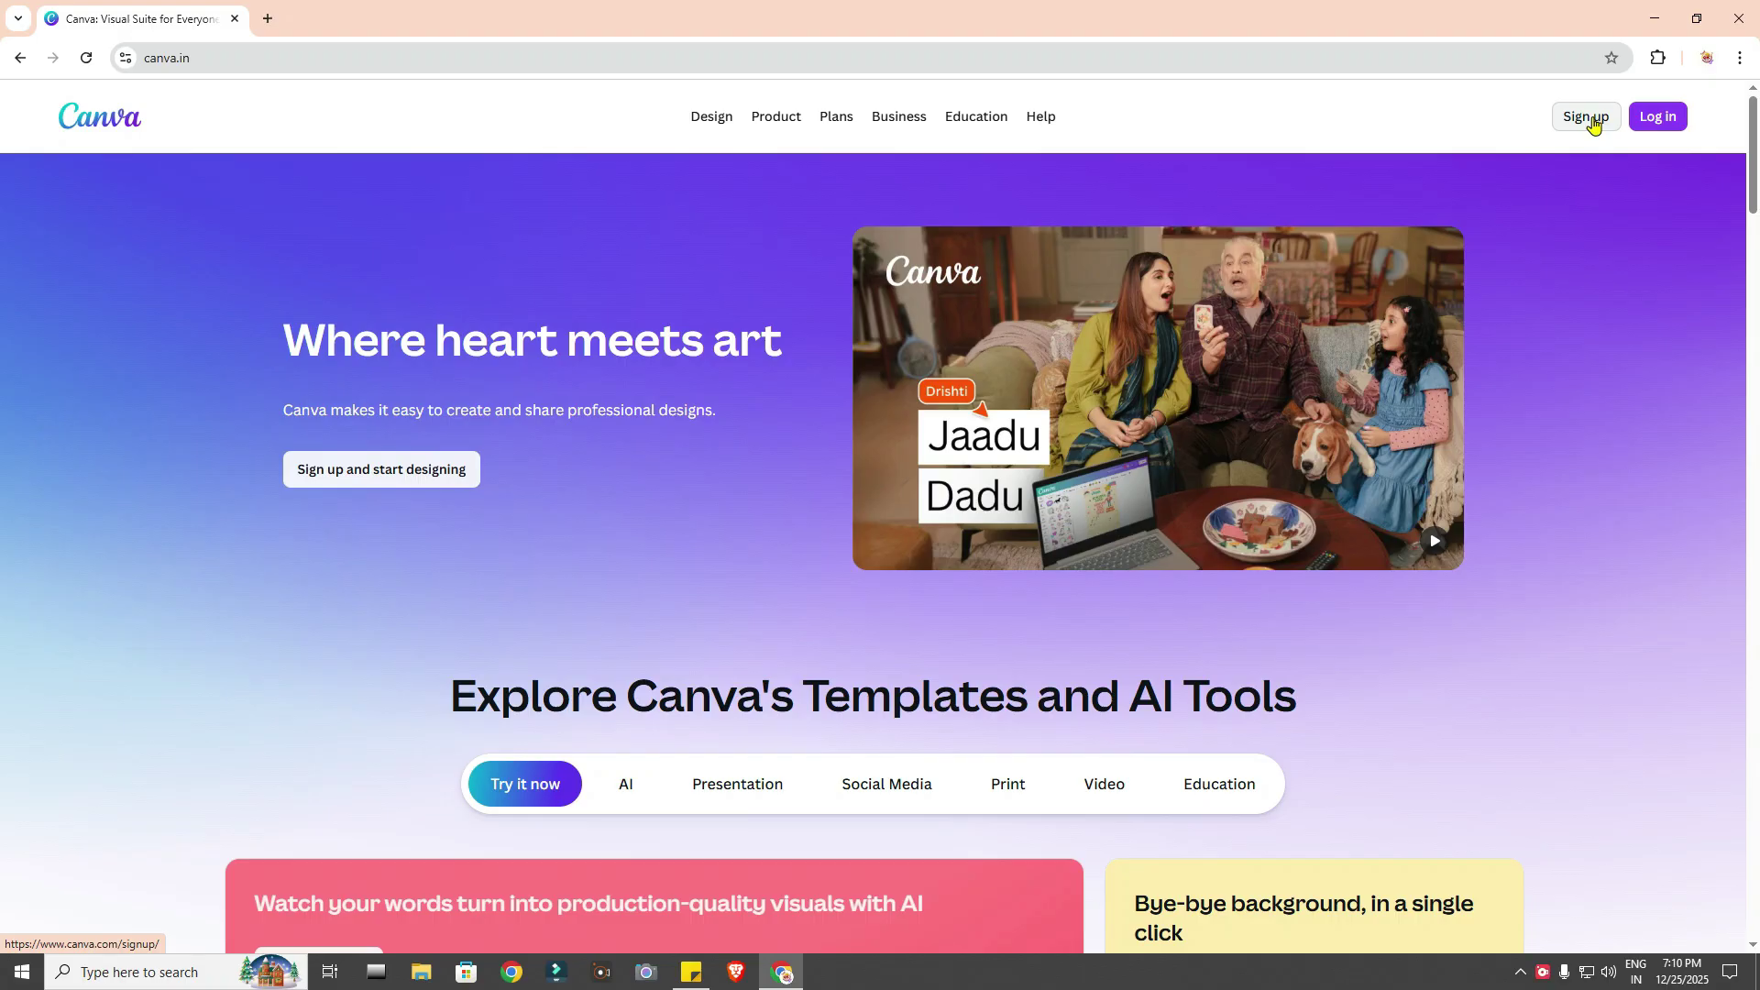
{"action": "left_click", "coordinate": [1594, 123]}
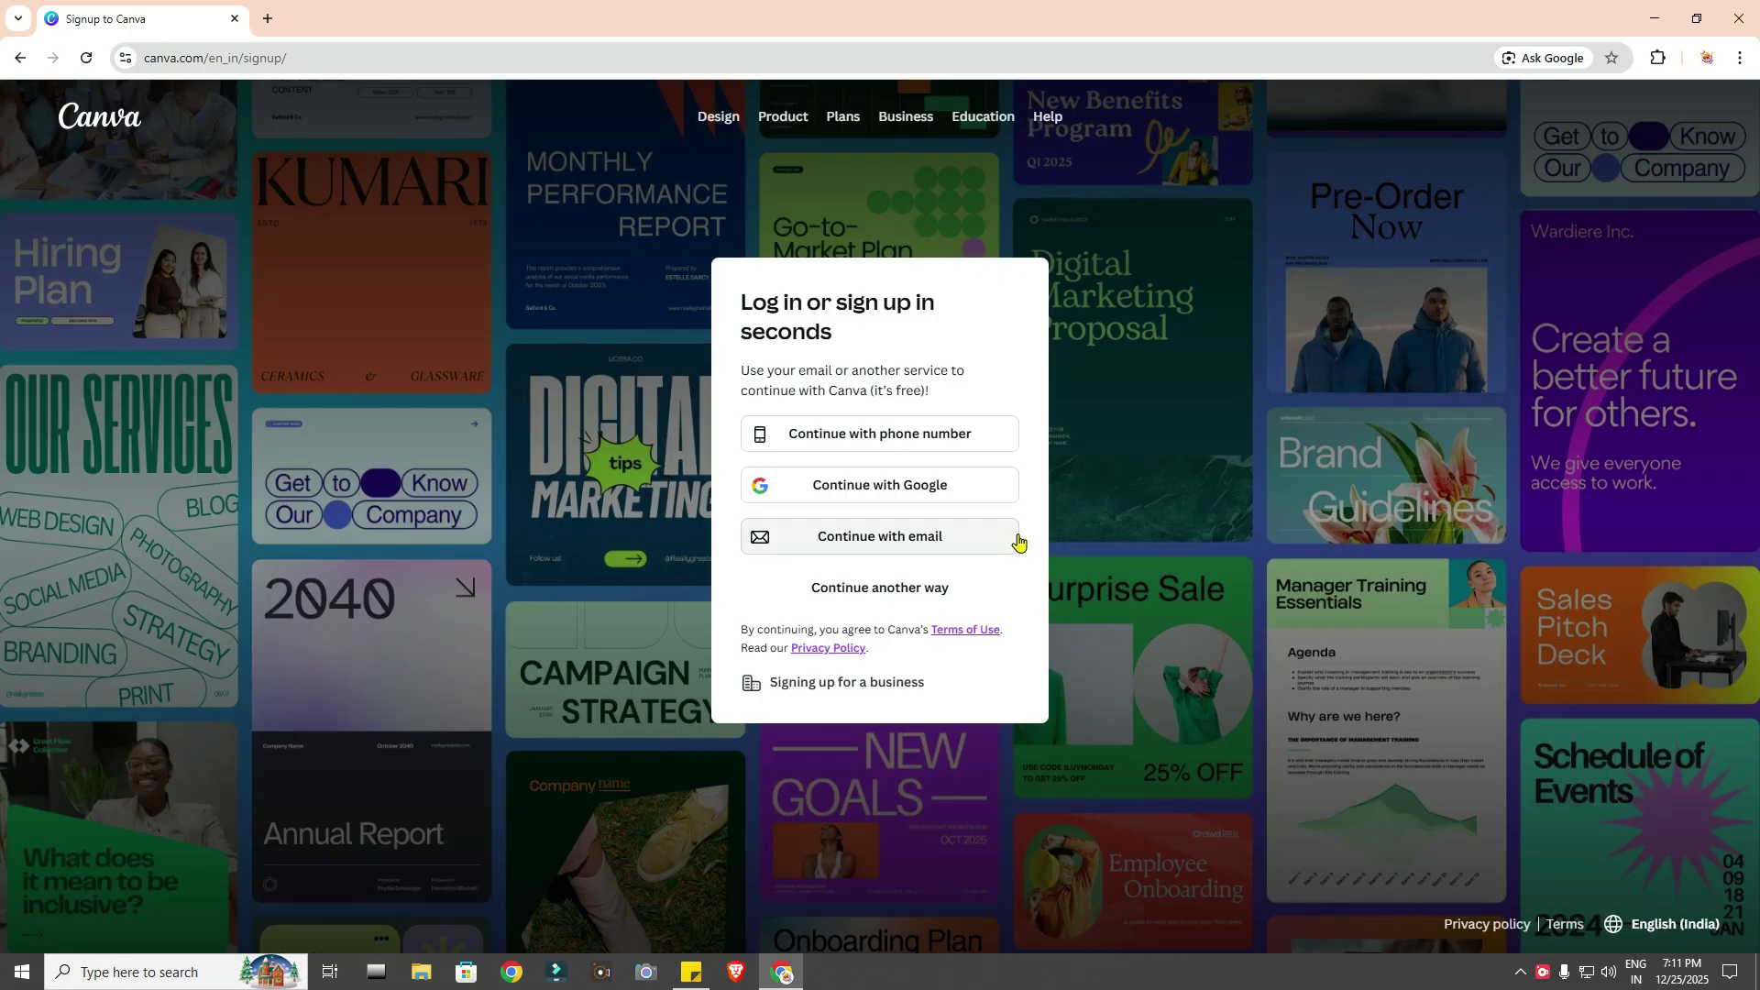
Check the additional sign-up methods, return to the main options and continue into Canva with the listed Google account
{"action": "left_click", "coordinate": [853, 591]}
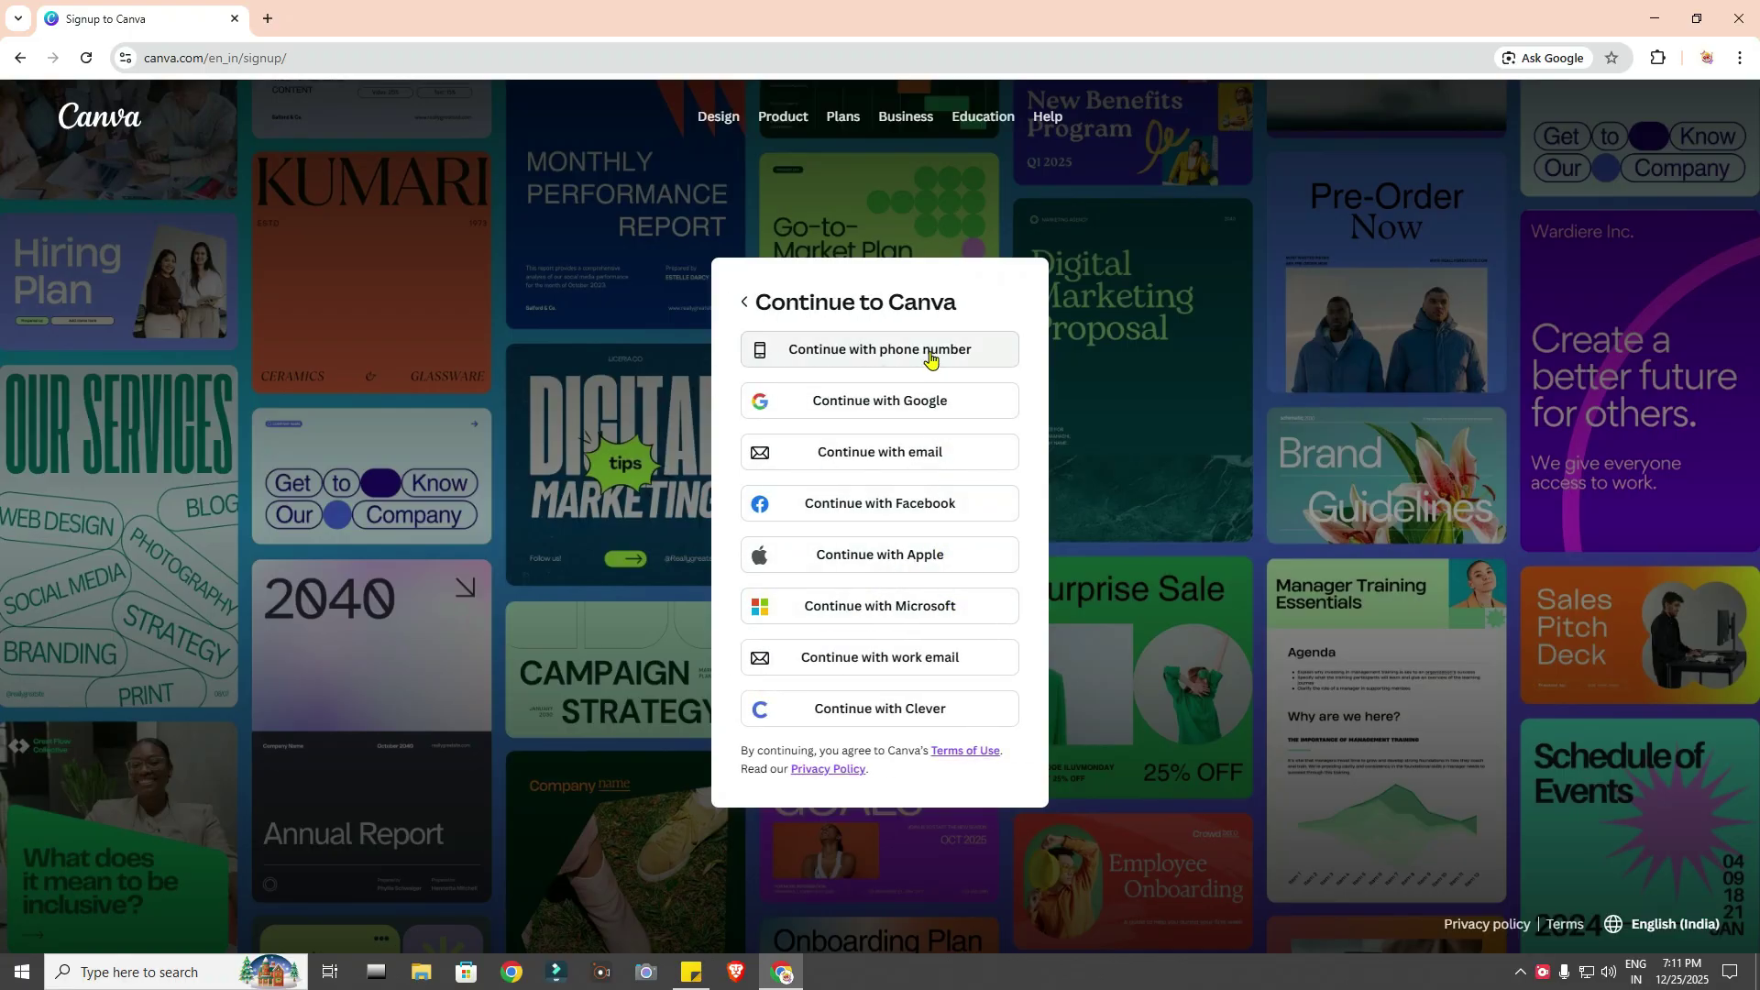
{"action": "left_click", "coordinate": [745, 303]}
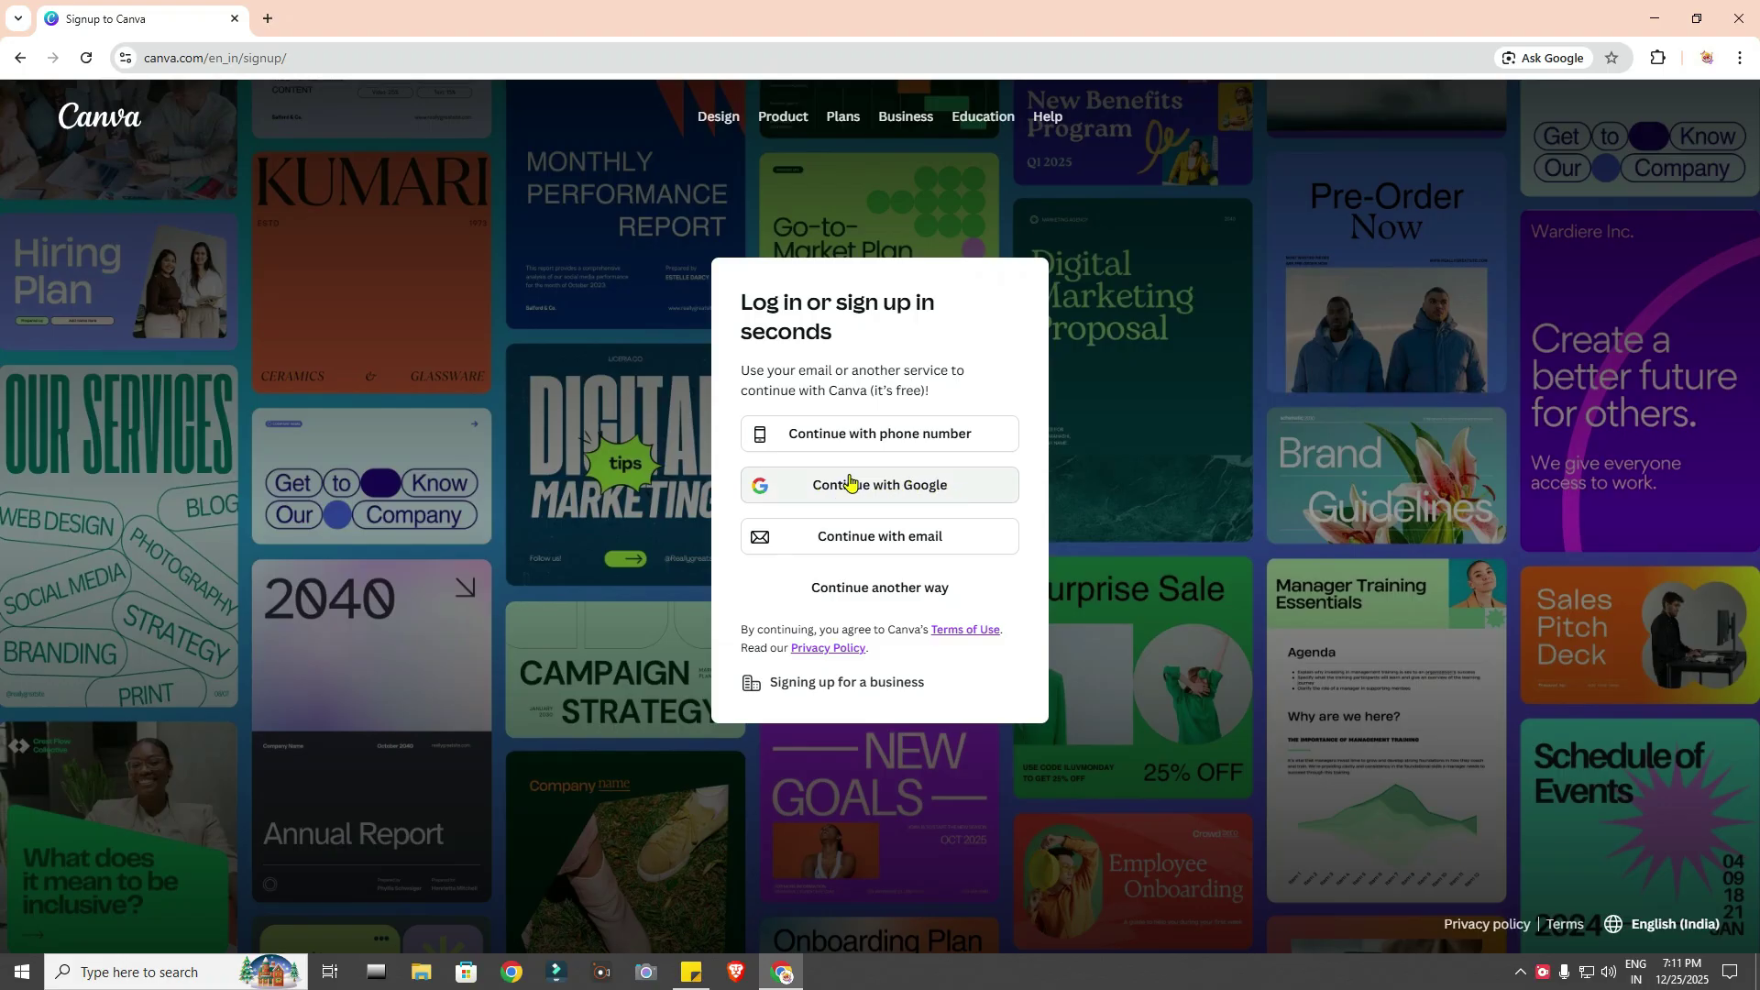
{"action": "left_click", "coordinate": [819, 487]}
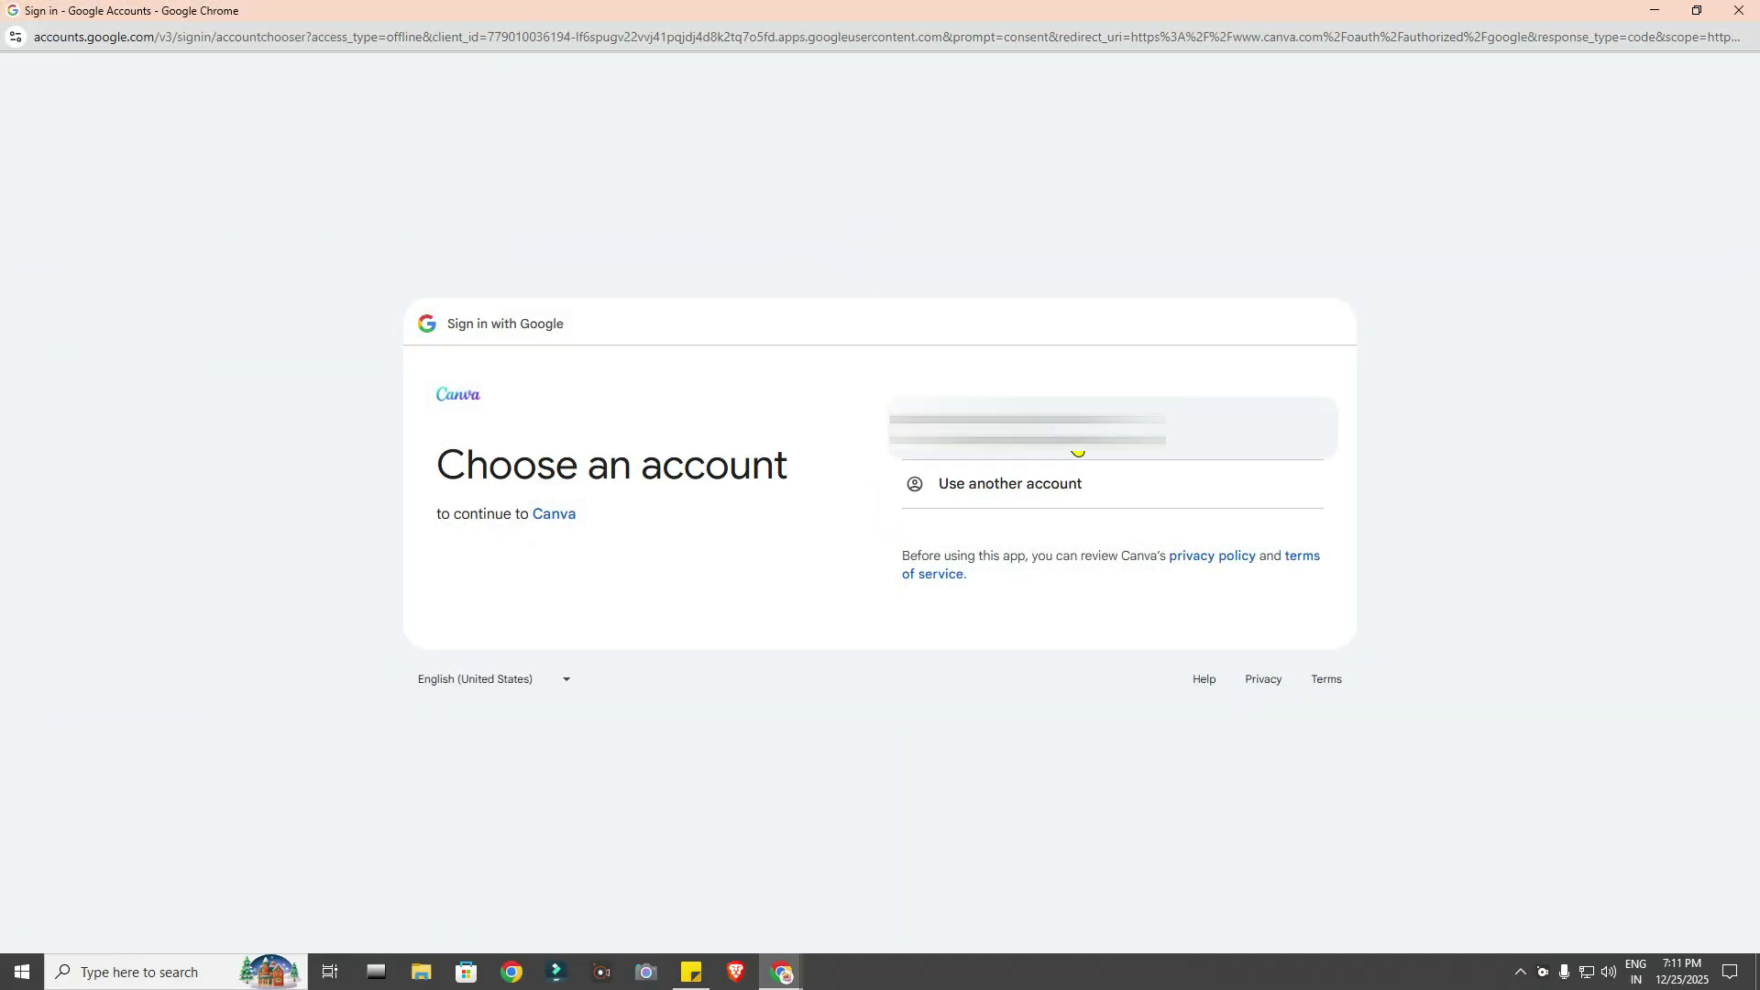
{"action": "left_click", "coordinate": [1004, 435]}
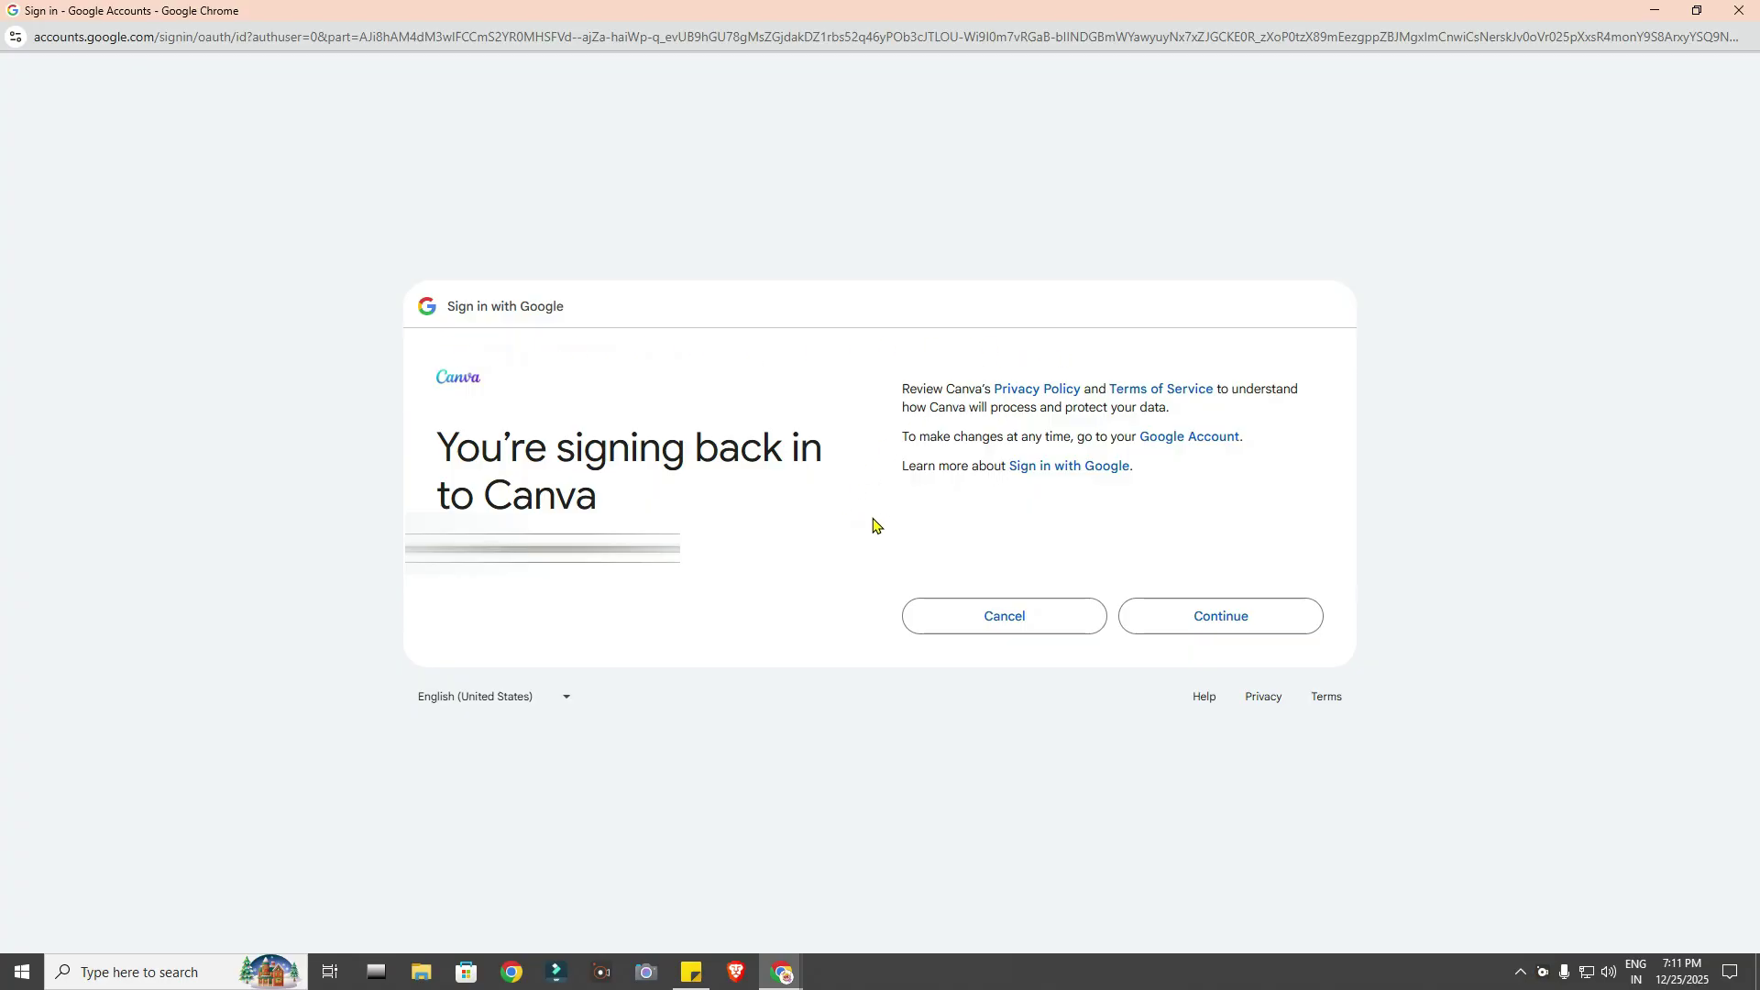
{"action": "left_click", "coordinate": [1245, 627]}
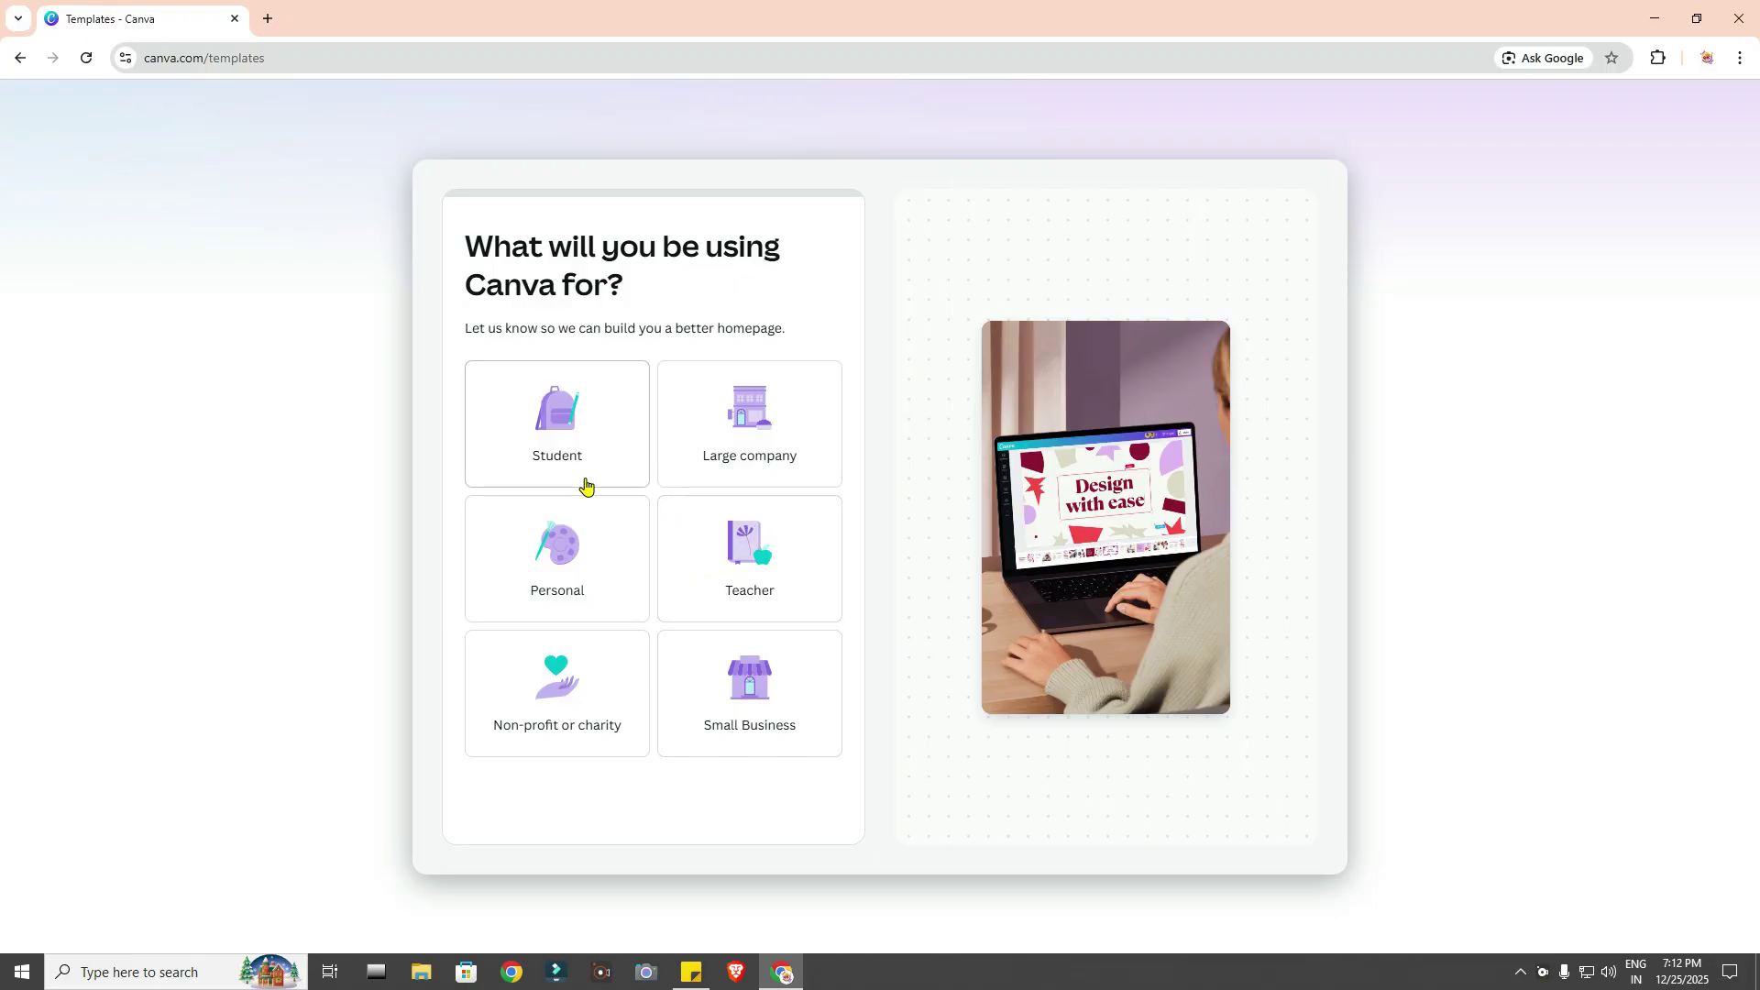
Complete the onboarding with Personal use and a Social media content focus, skipping the Canva Business trial offer
{"action": "left_click", "coordinate": [573, 548]}
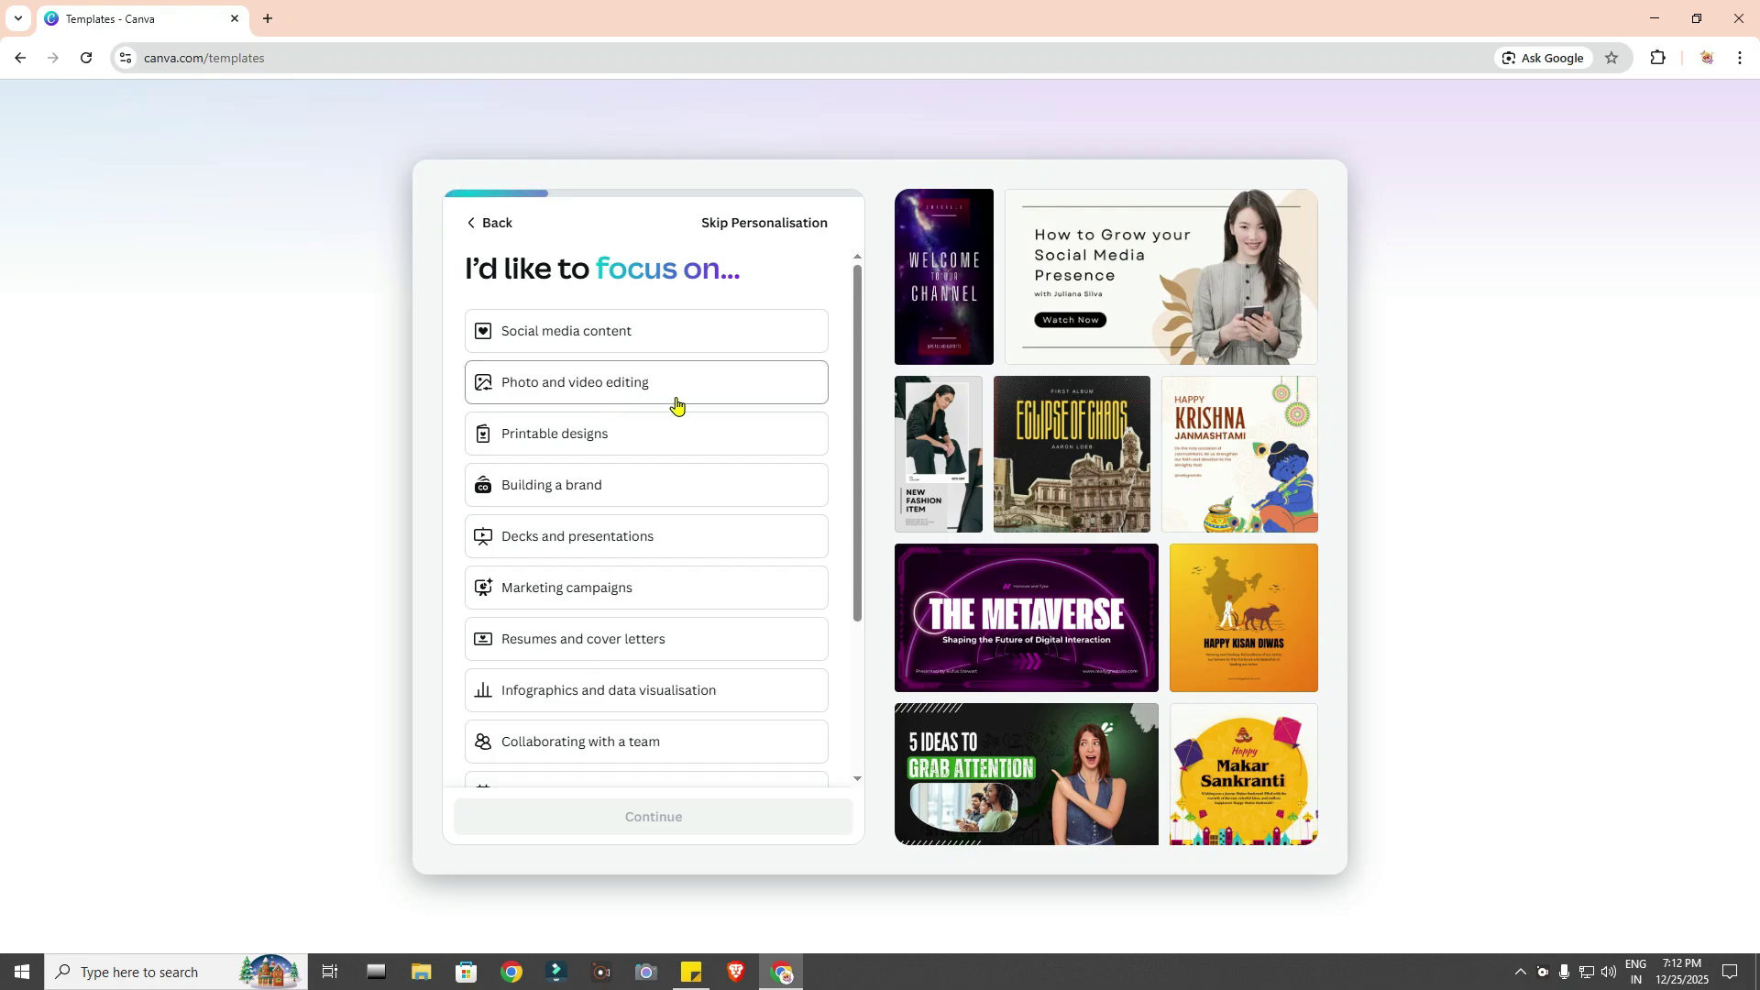
{"action": "scroll", "coordinate": [684, 530], "scroll_direction": "down", "scroll_amount": 3}
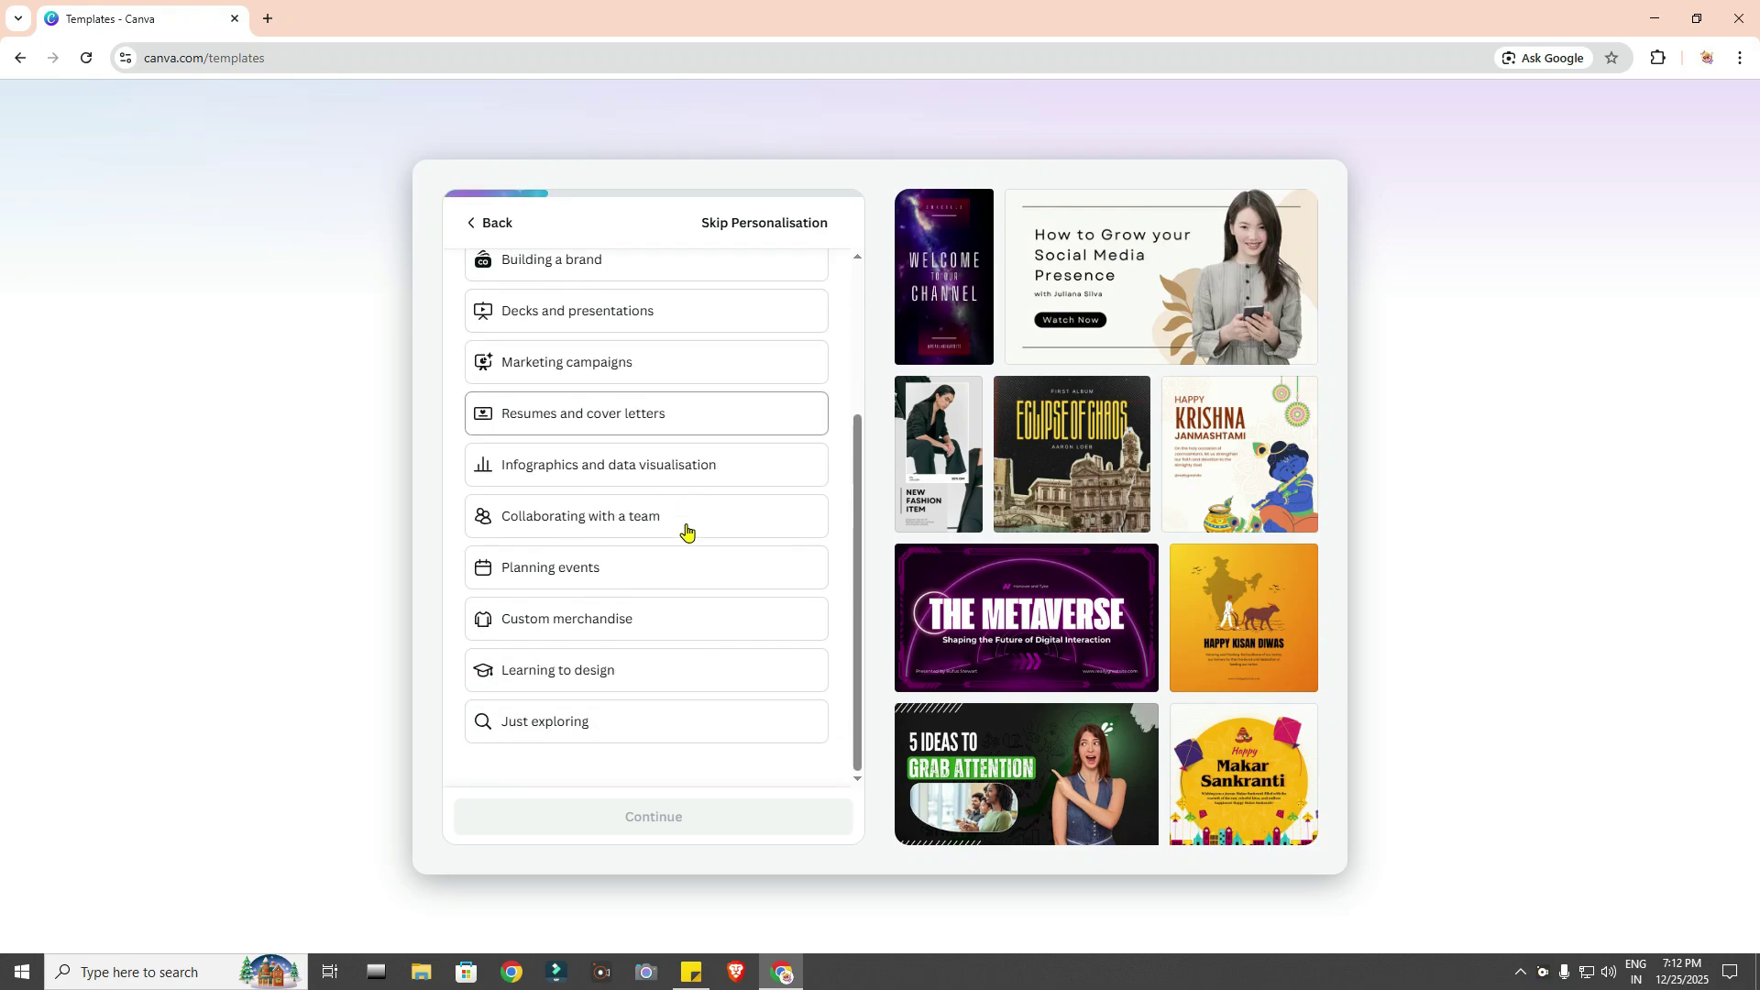
{"action": "scroll", "coordinate": [690, 671], "scroll_direction": "up", "scroll_amount": 3}
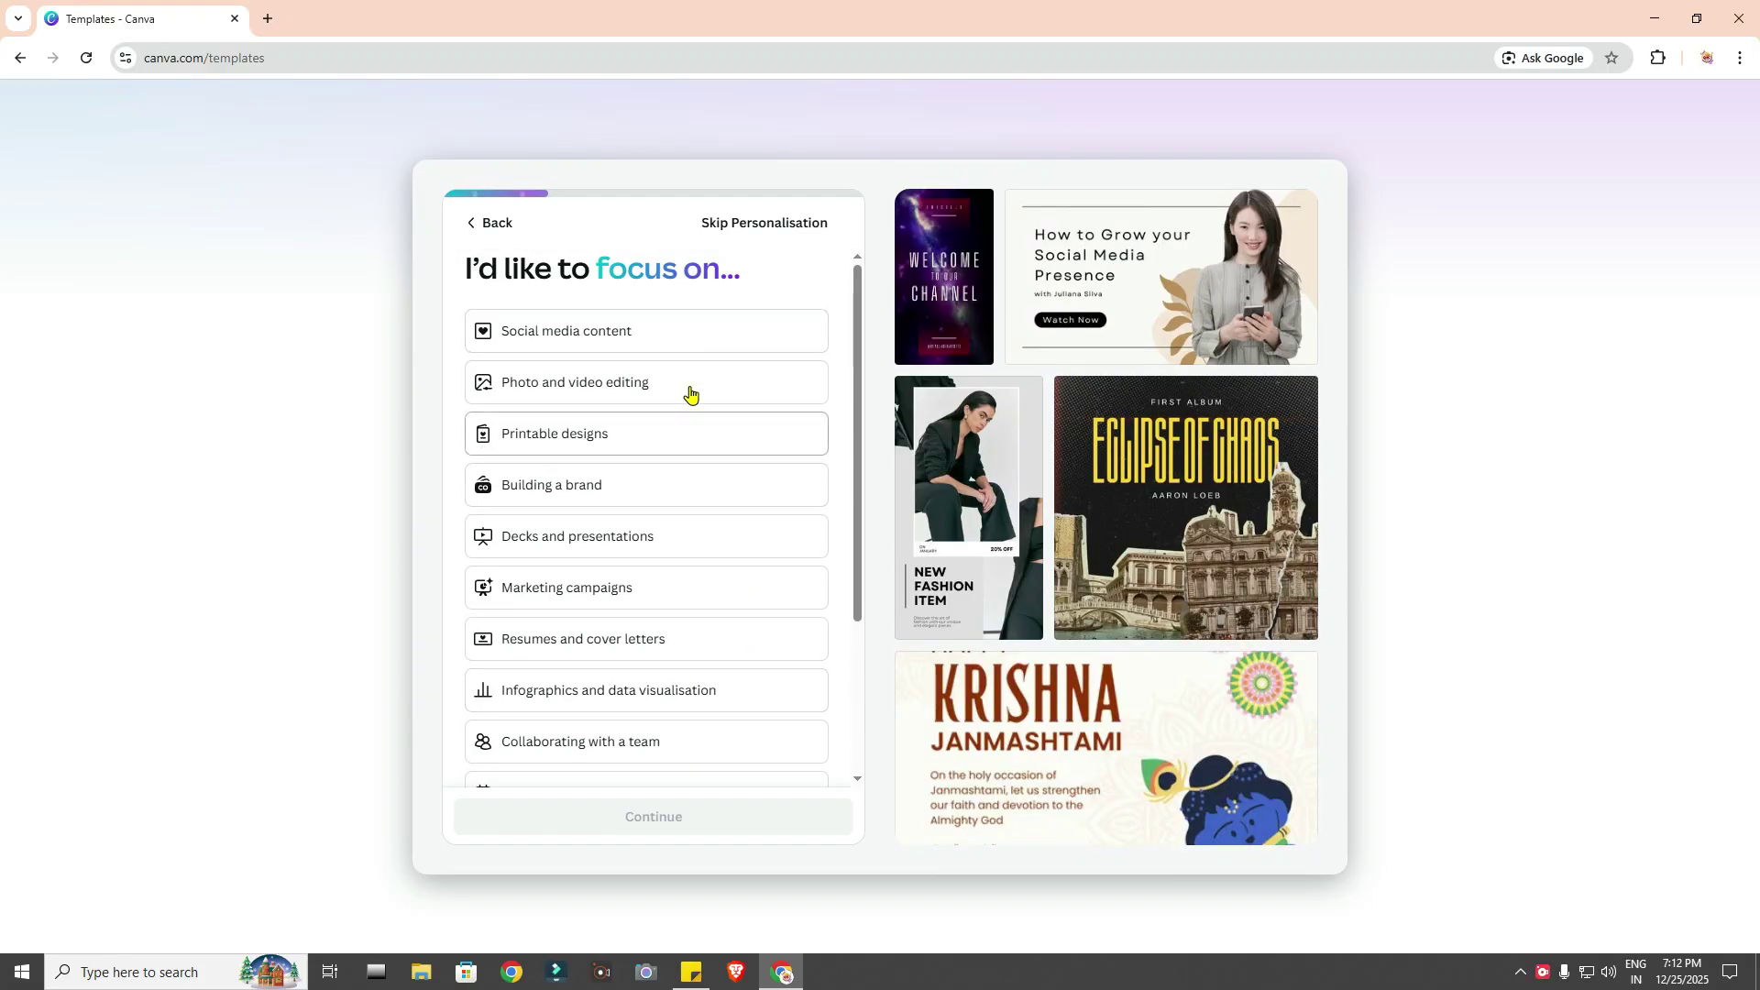
{"action": "left_click", "coordinate": [686, 336]}
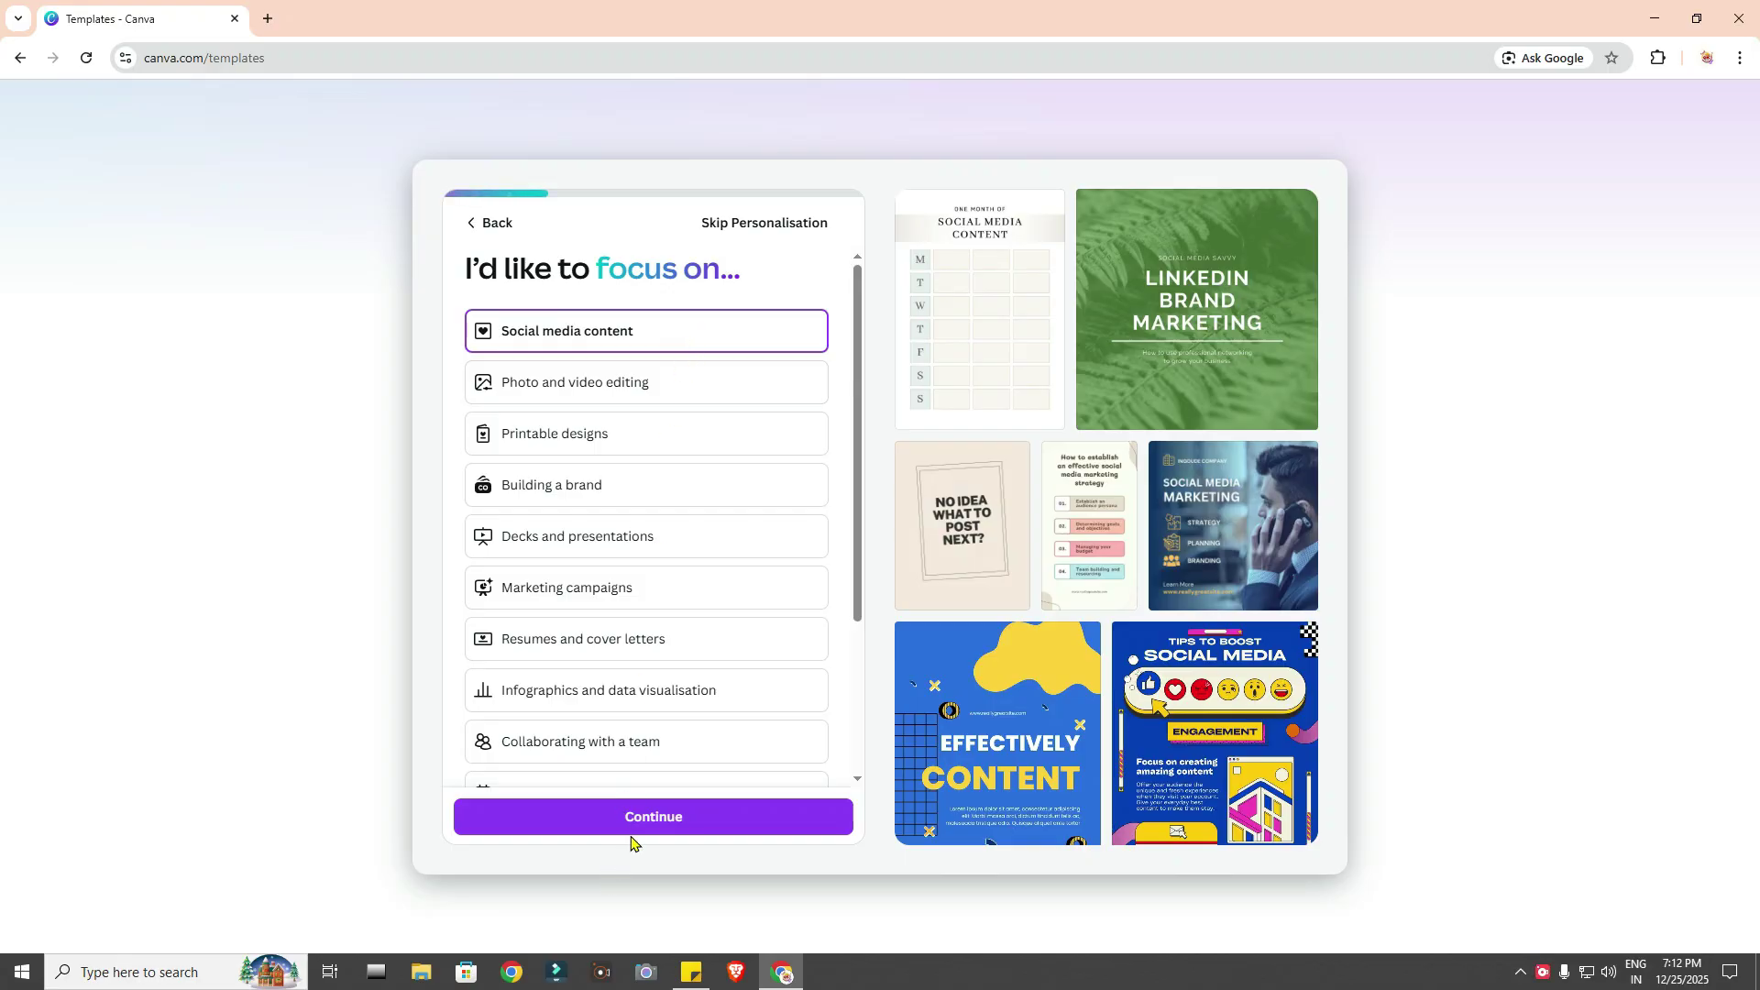
{"action": "left_click", "coordinate": [632, 827]}
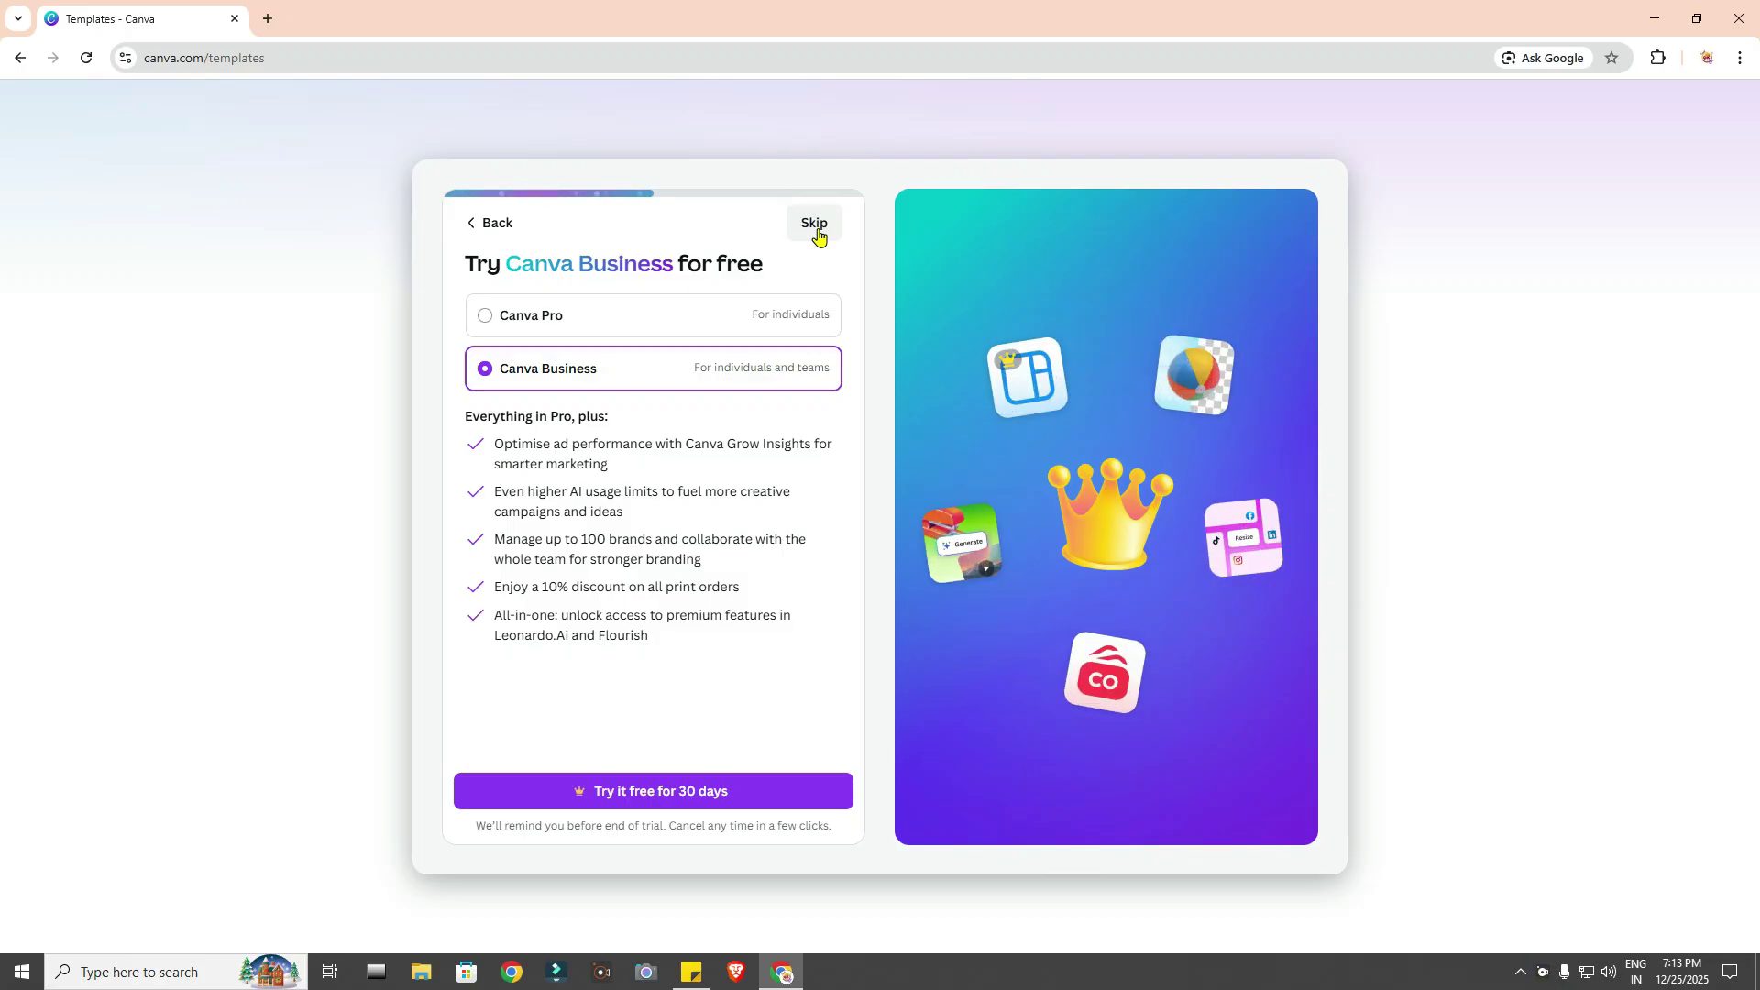
{"action": "left_click", "coordinate": [815, 224]}
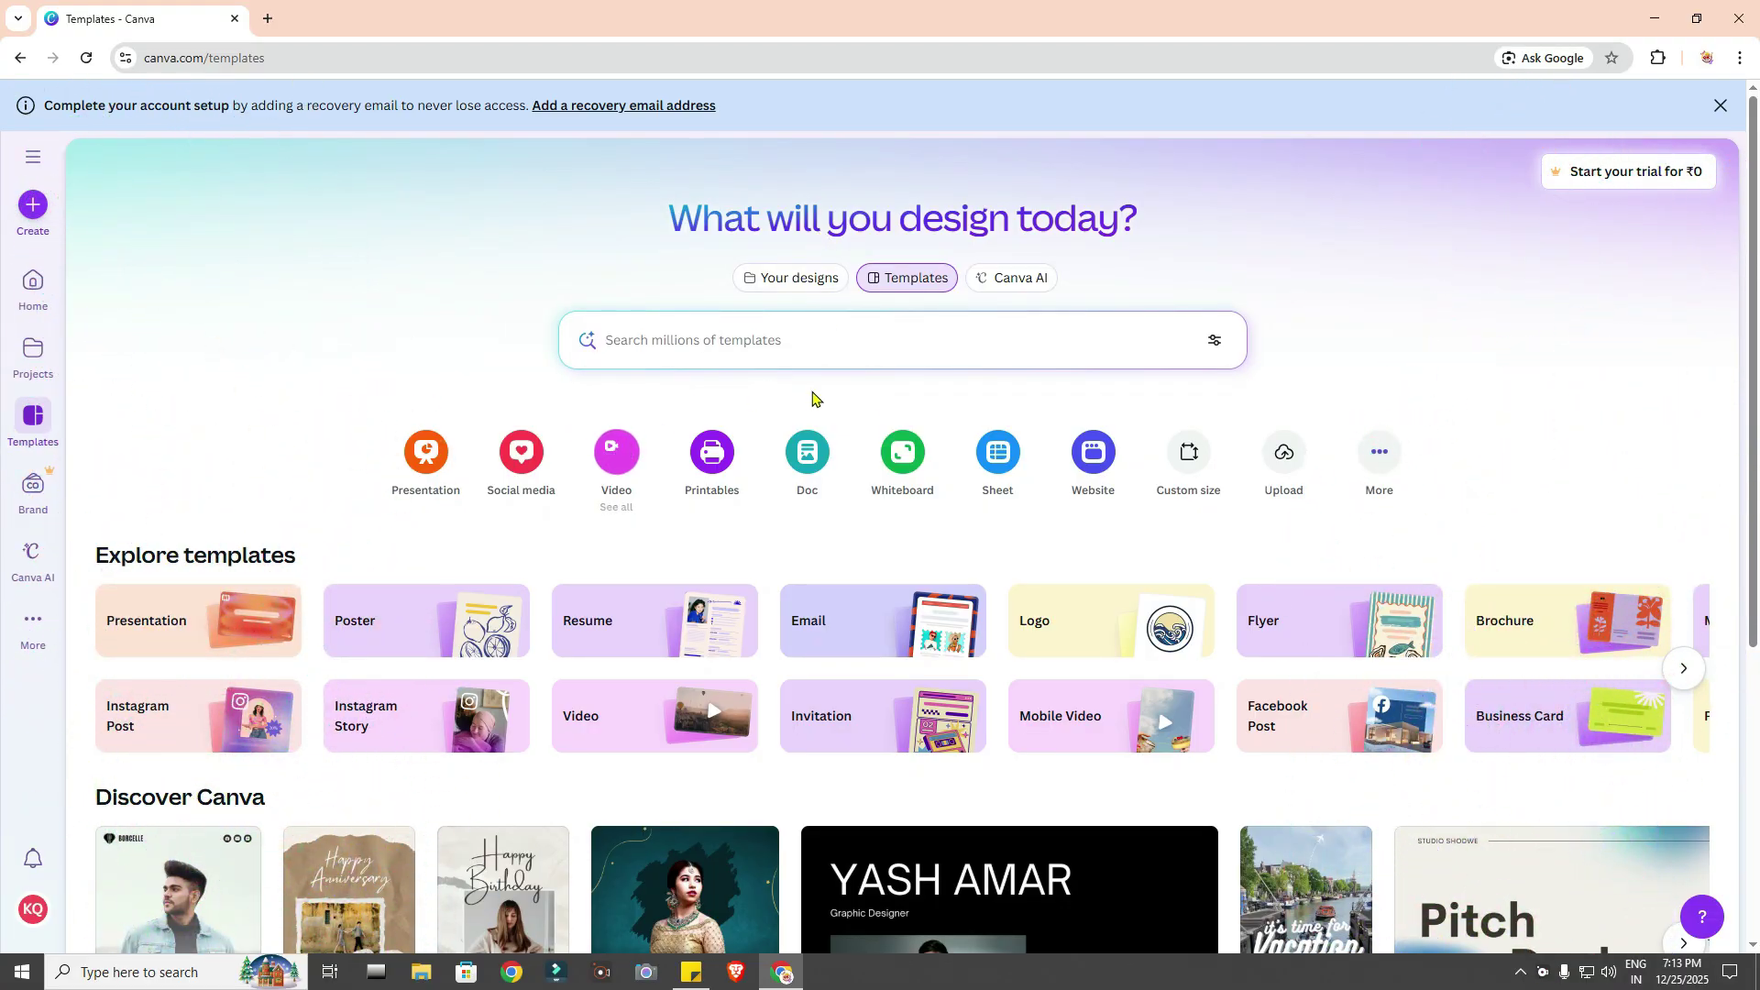
Look over the Templates page, including its design types, template categories and the Discover, Trending and What's new sections
{"action": "scroll", "coordinate": [657, 513], "scroll_direction": "down", "scroll_amount": 3}
{"action": "scroll", "coordinate": [972, 511], "scroll_direction": "up", "scroll_amount": 3}
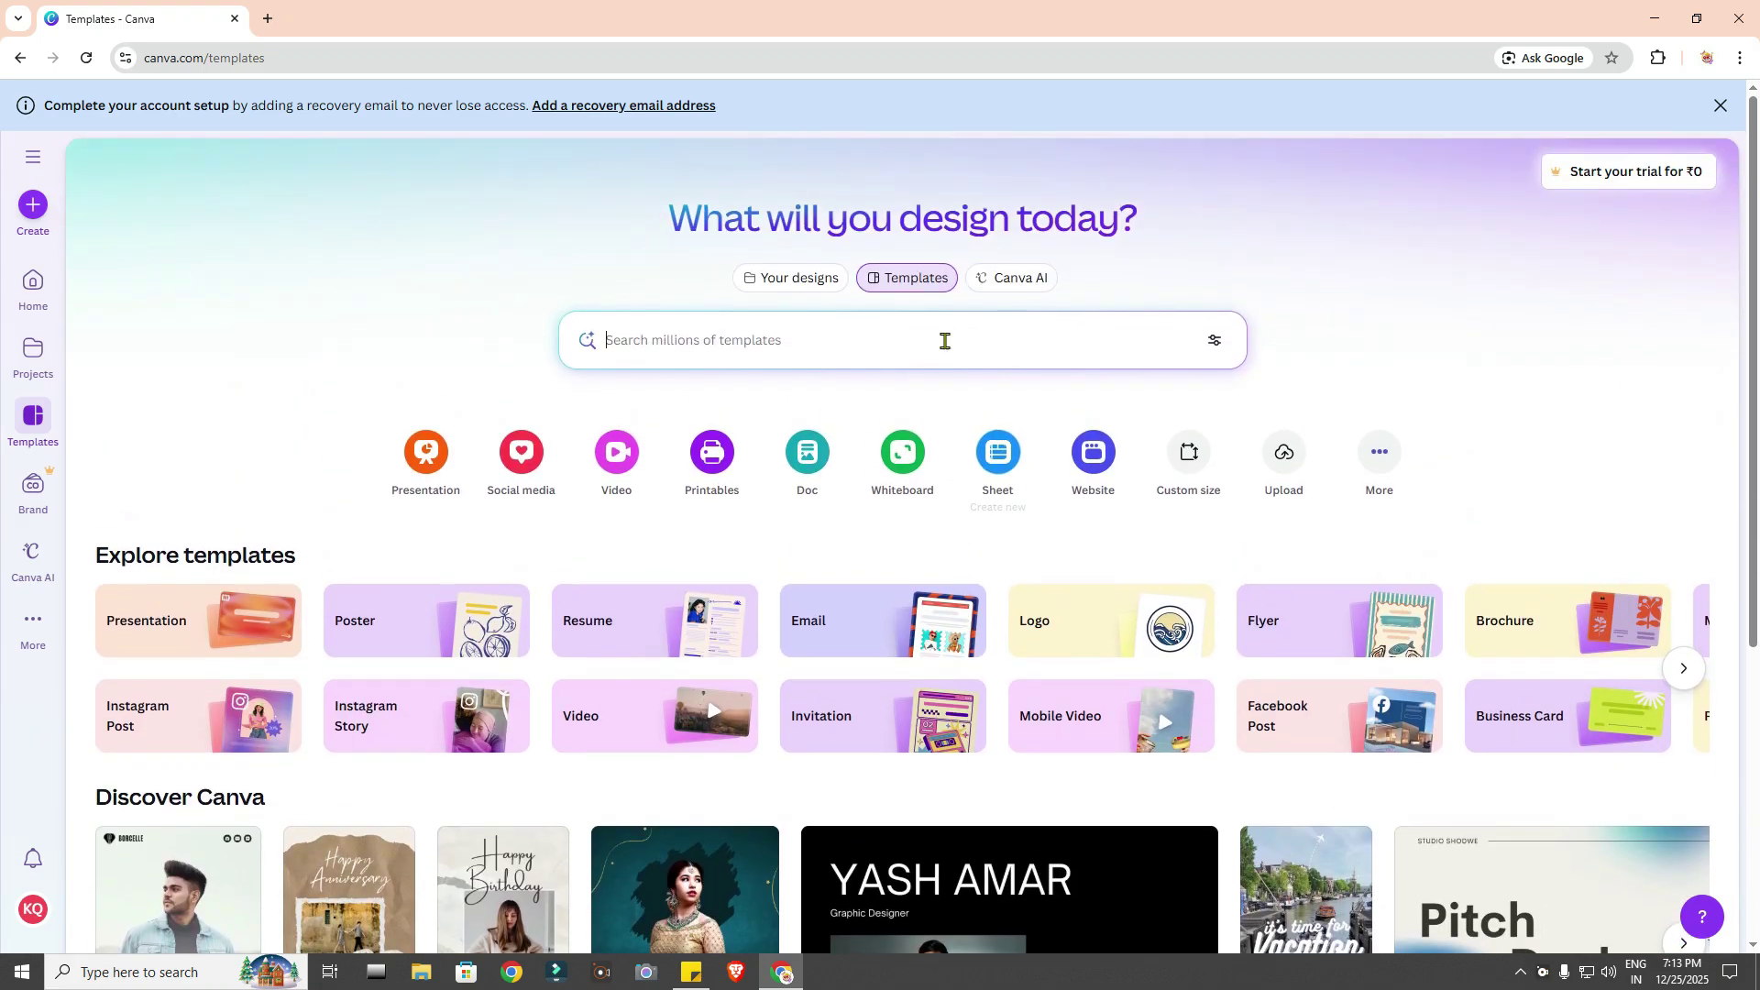
{"action": "scroll", "coordinate": [994, 471], "scroll_direction": "down", "scroll_amount": 2}
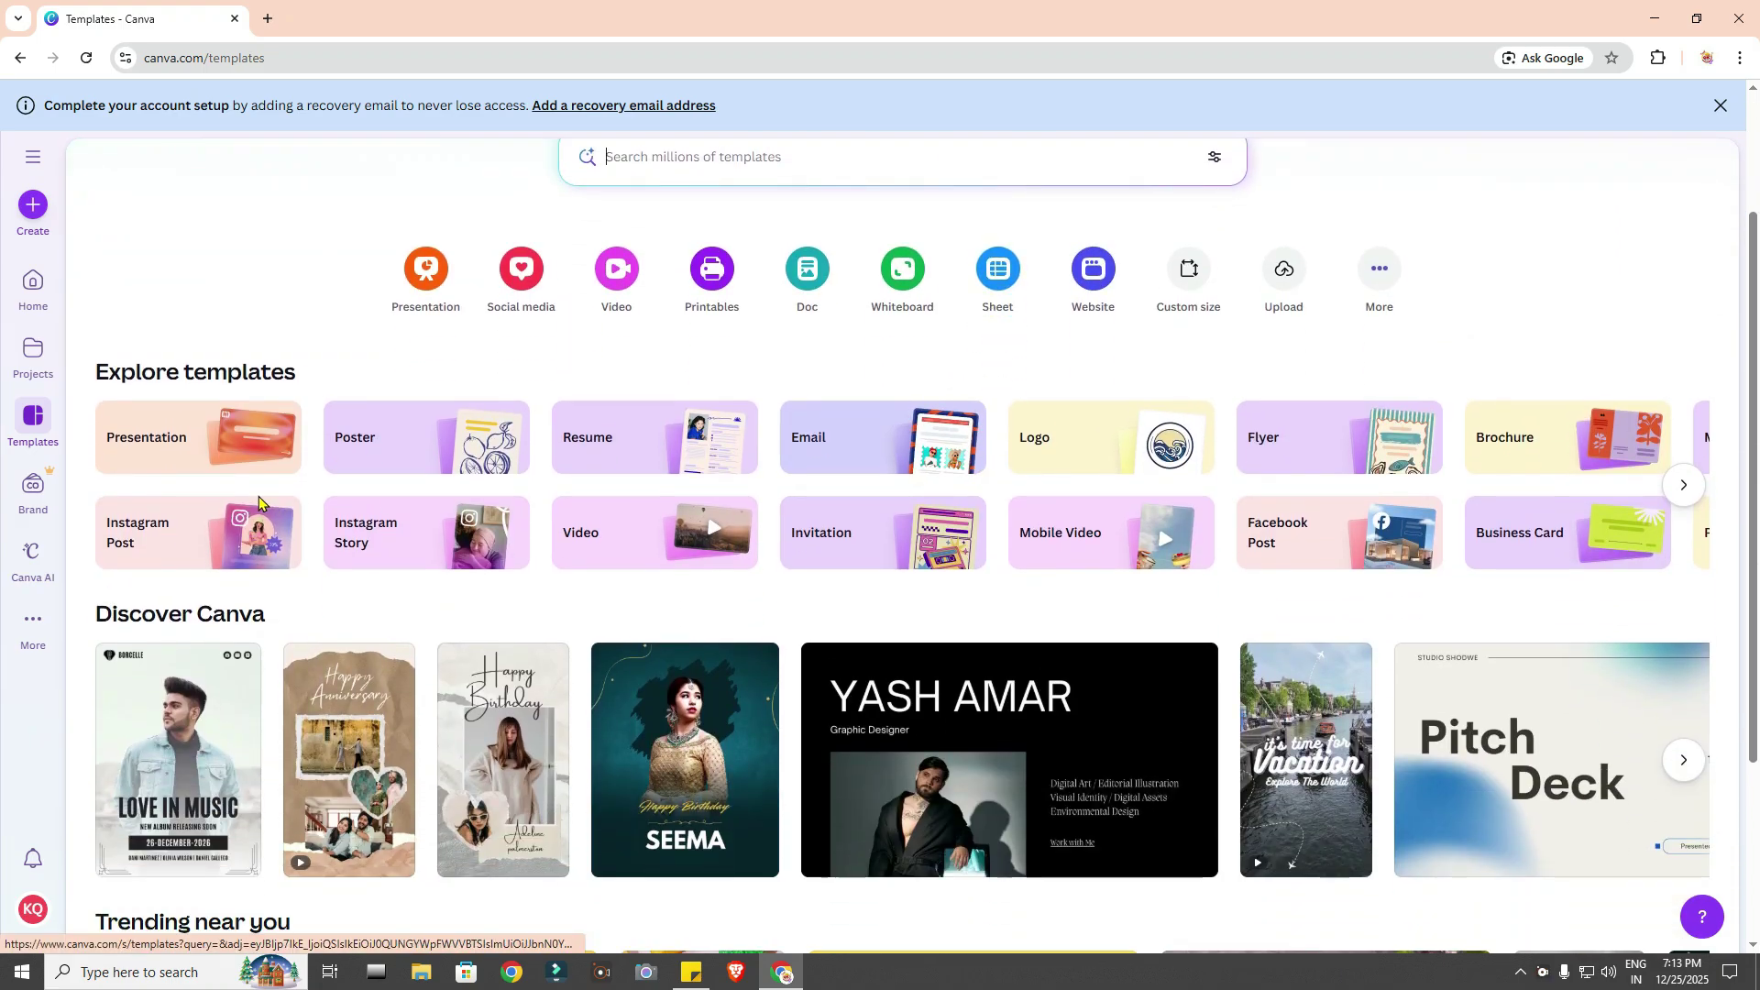
{"action": "scroll", "coordinate": [990, 475], "scroll_direction": "down", "scroll_amount": 3}
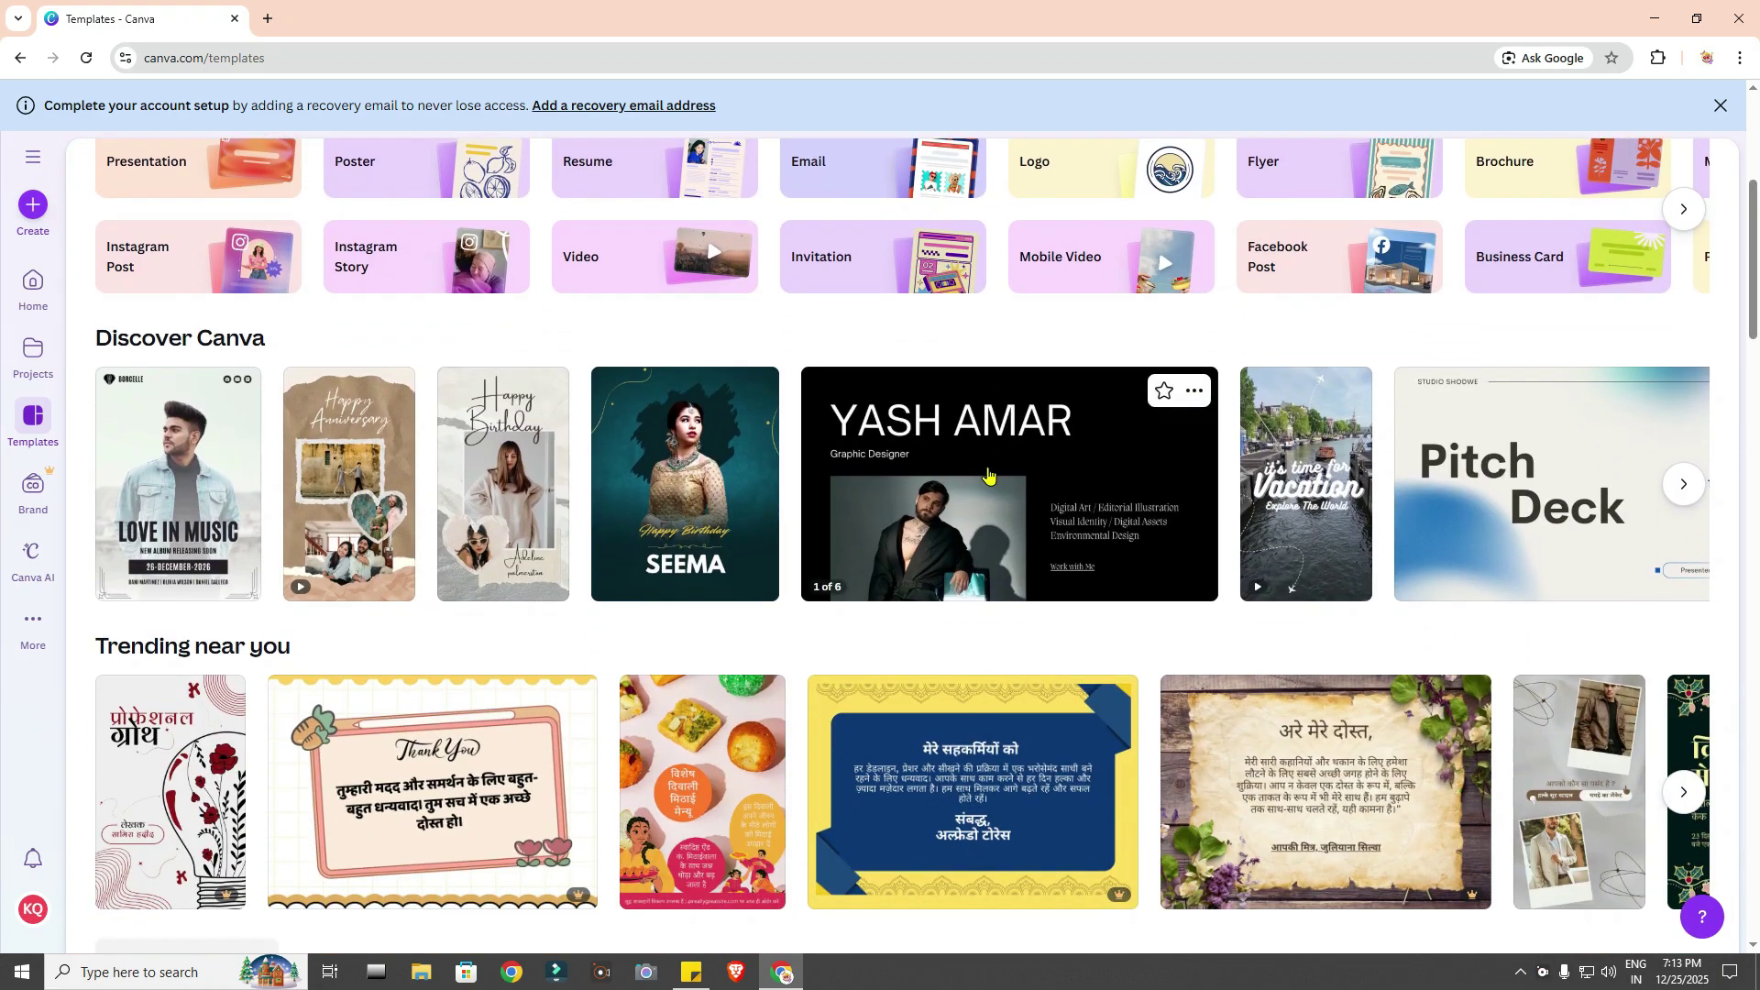
{"action": "scroll", "coordinate": [989, 475], "scroll_direction": "down", "scroll_amount": 4}
{"action": "scroll", "coordinate": [987, 477], "scroll_direction": "down", "scroll_amount": 1}
{"action": "scroll", "coordinate": [988, 477], "scroll_direction": "down", "scroll_amount": 2}
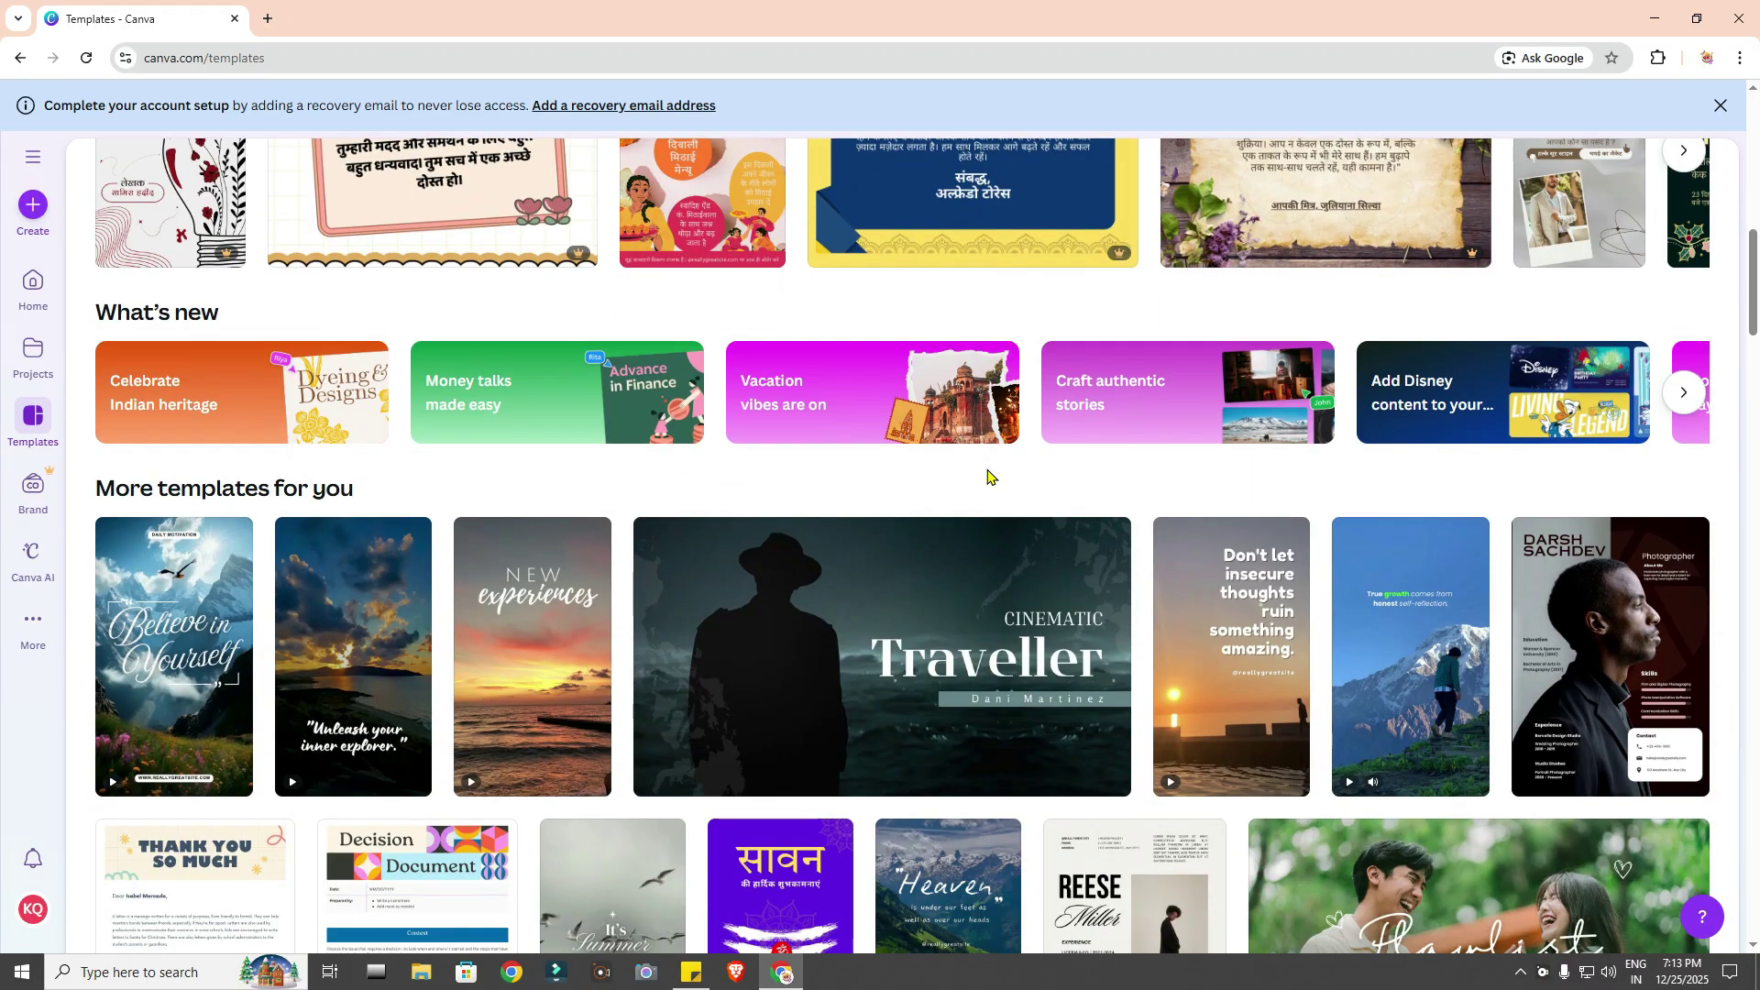
{"action": "scroll", "coordinate": [986, 475], "scroll_direction": "up", "scroll_amount": 10}
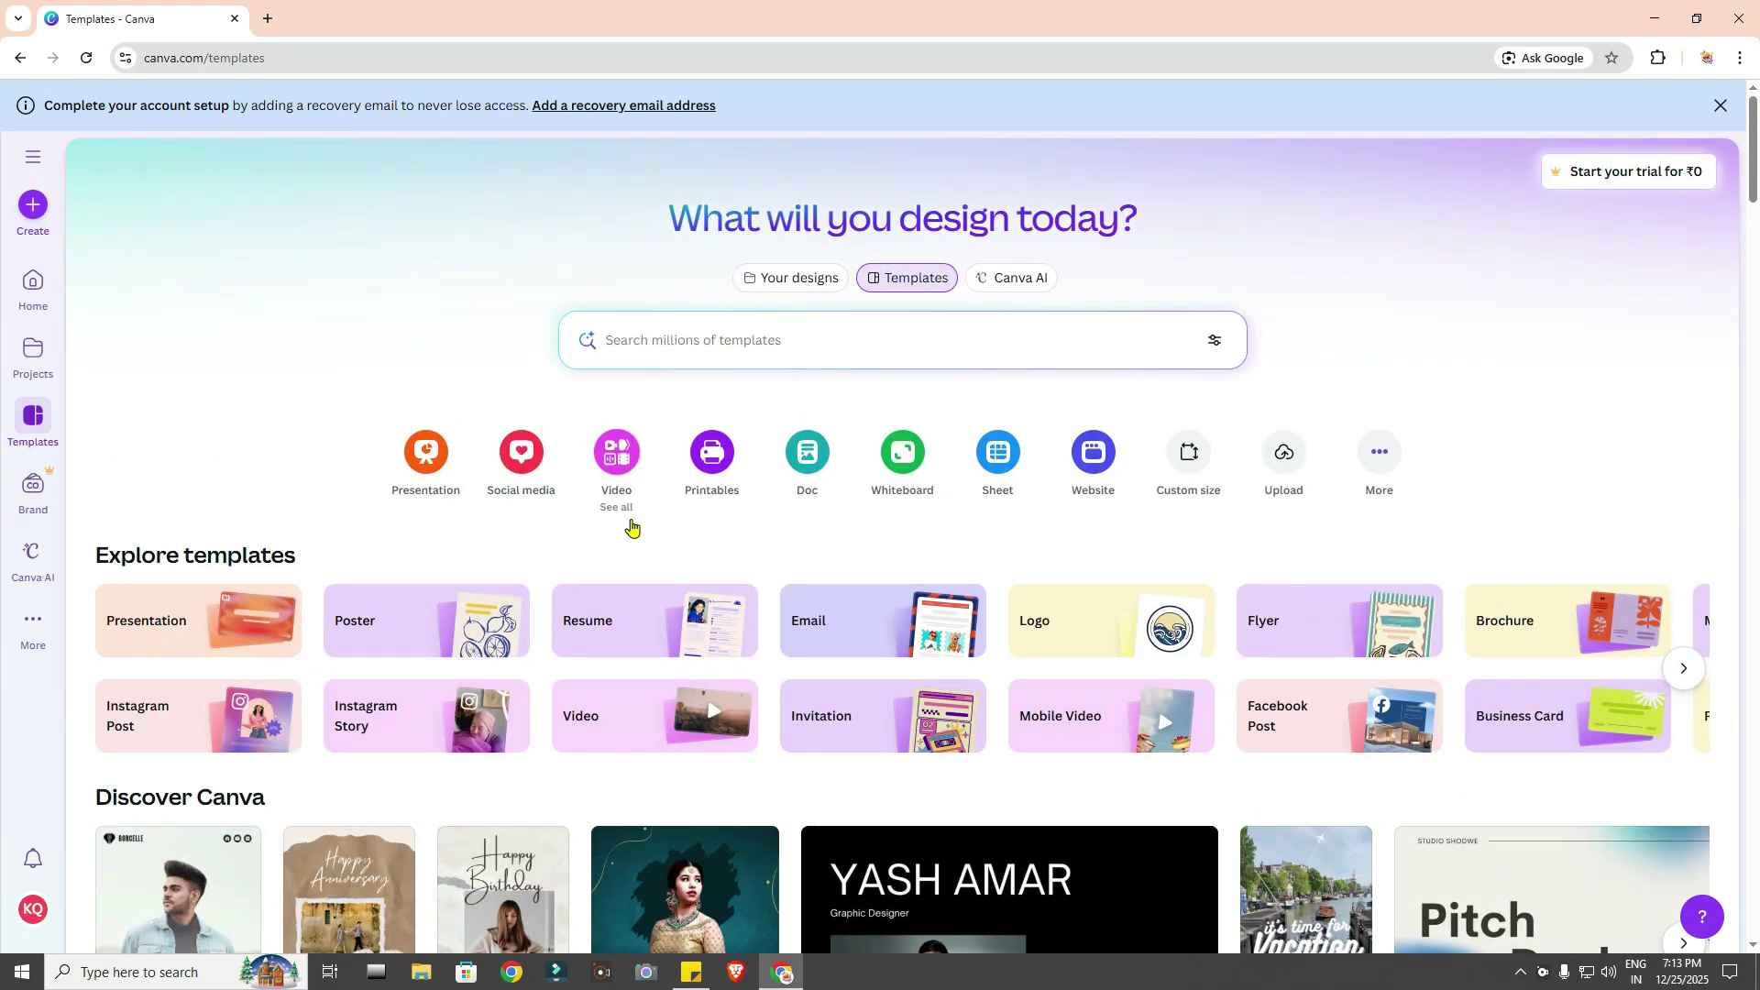
Open the Resume template category and examine which of its templates are free and which are marked premium
{"action": "scroll", "coordinate": [287, 401], "scroll_direction": "down", "scroll_amount": 3}
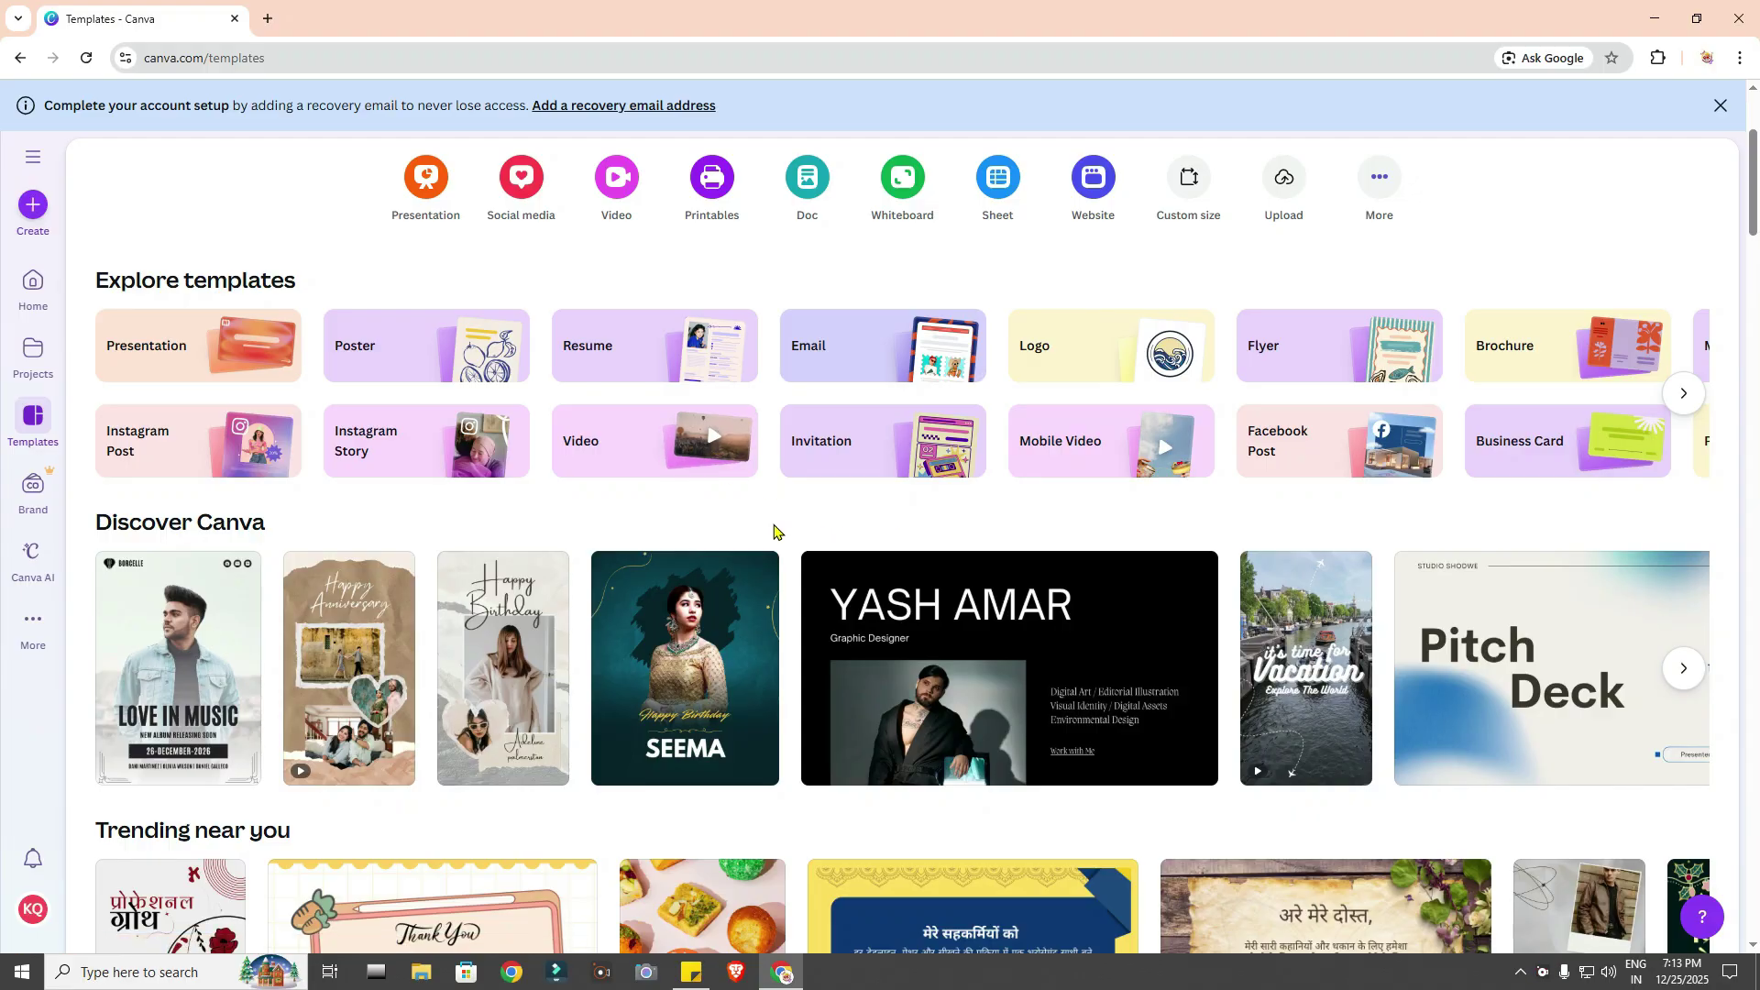
{"action": "left_click", "coordinate": [594, 353]}
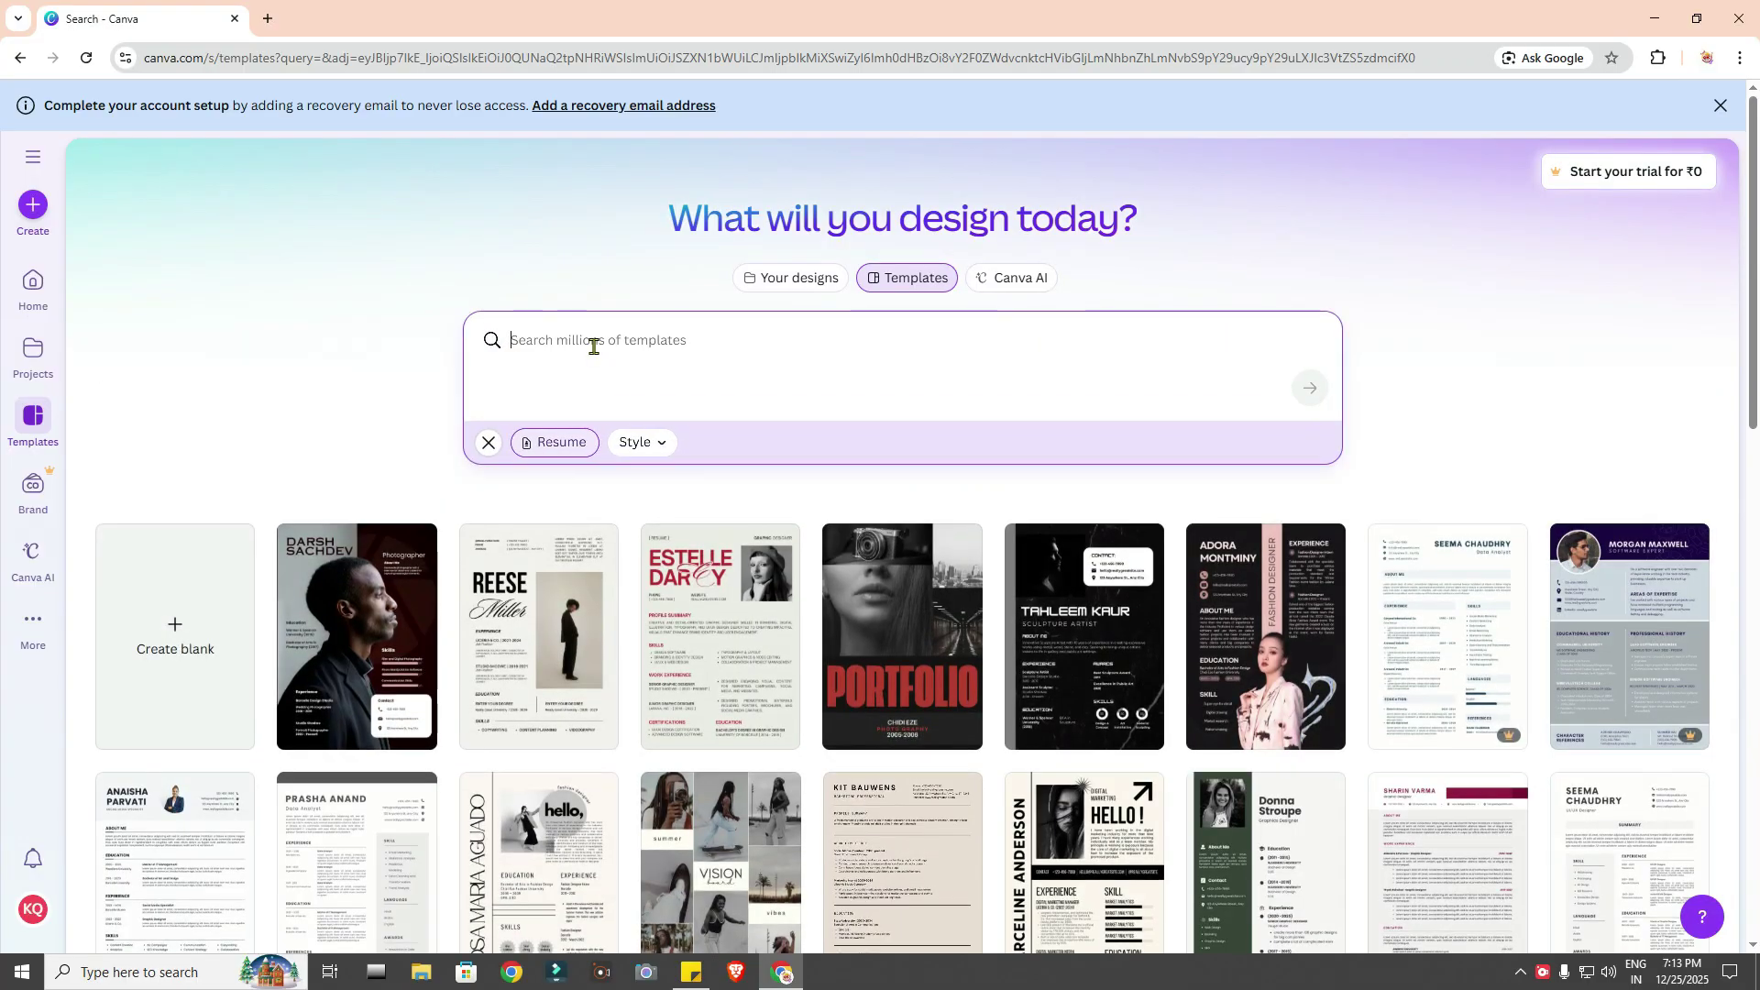
{"action": "scroll", "coordinate": [681, 420], "scroll_direction": "down", "scroll_amount": 3}
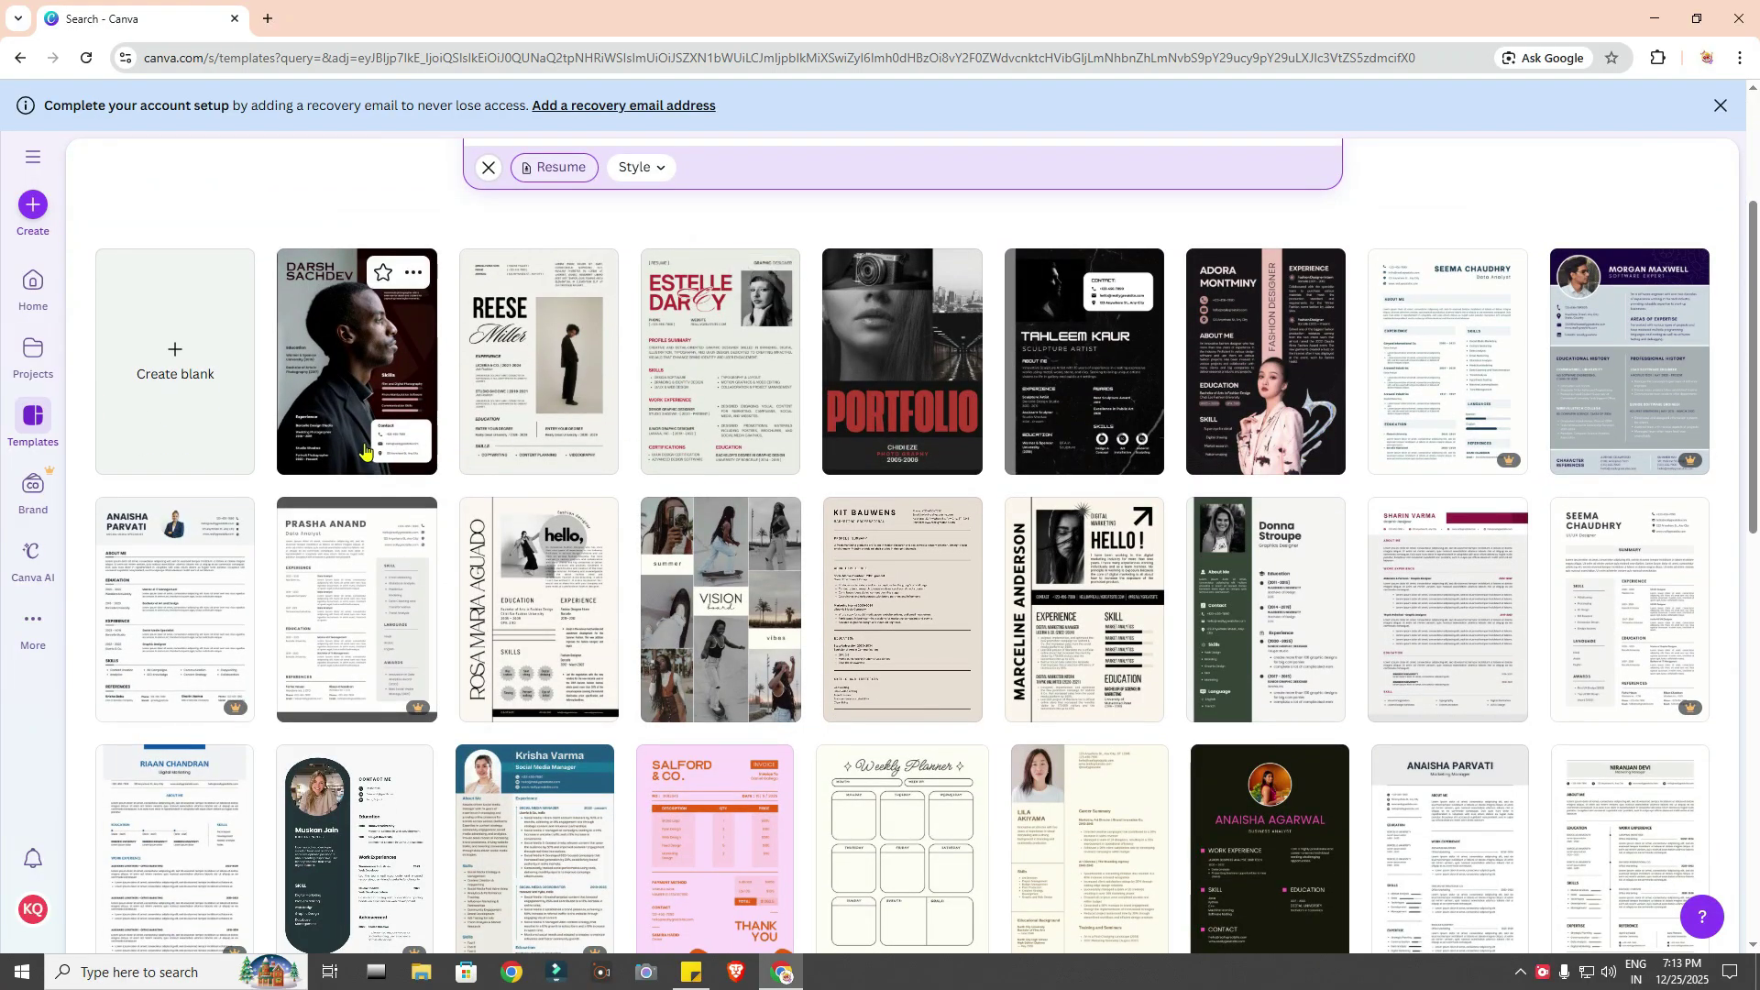
{"action": "scroll", "coordinate": [391, 450], "scroll_direction": "down", "scroll_amount": 3}
{"action": "scroll", "coordinate": [391, 450], "scroll_direction": "down", "scroll_amount": 10}
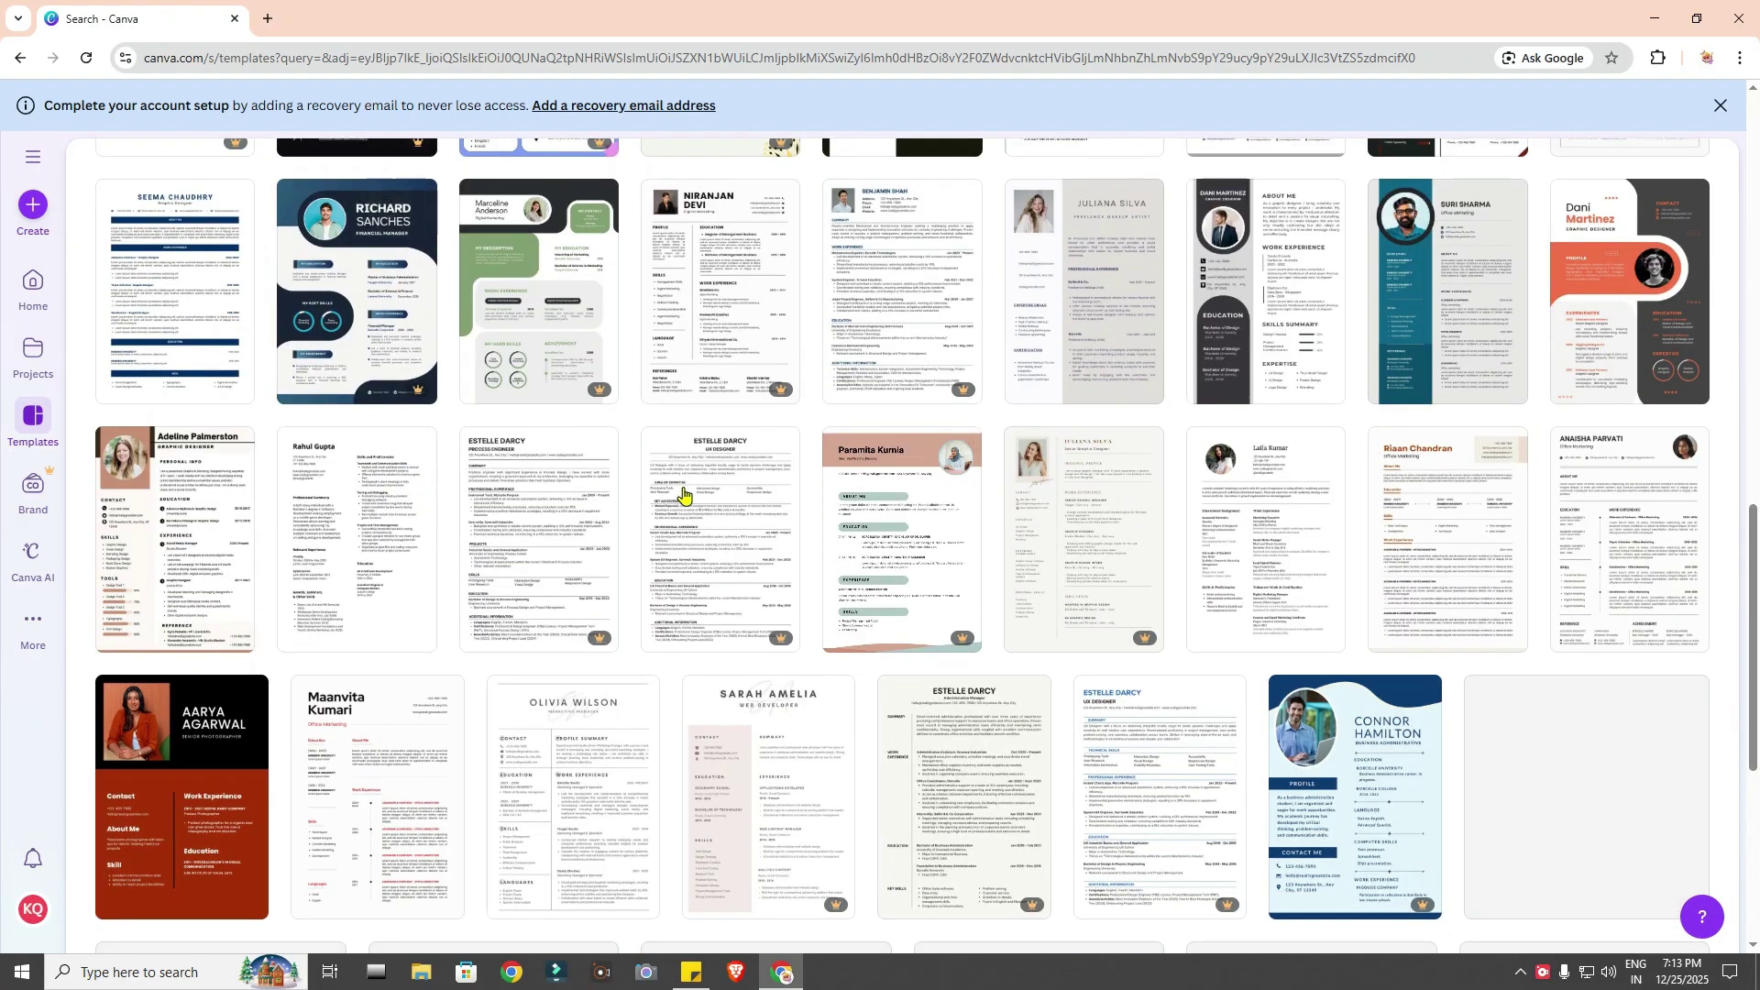
{"action": "scroll", "coordinate": [726, 498], "scroll_direction": "down", "scroll_amount": 2}
{"action": "scroll", "coordinate": [616, 525], "scroll_direction": "up", "scroll_amount": 7}
{"action": "scroll", "coordinate": [610, 526], "scroll_direction": "down", "scroll_amount": 4}
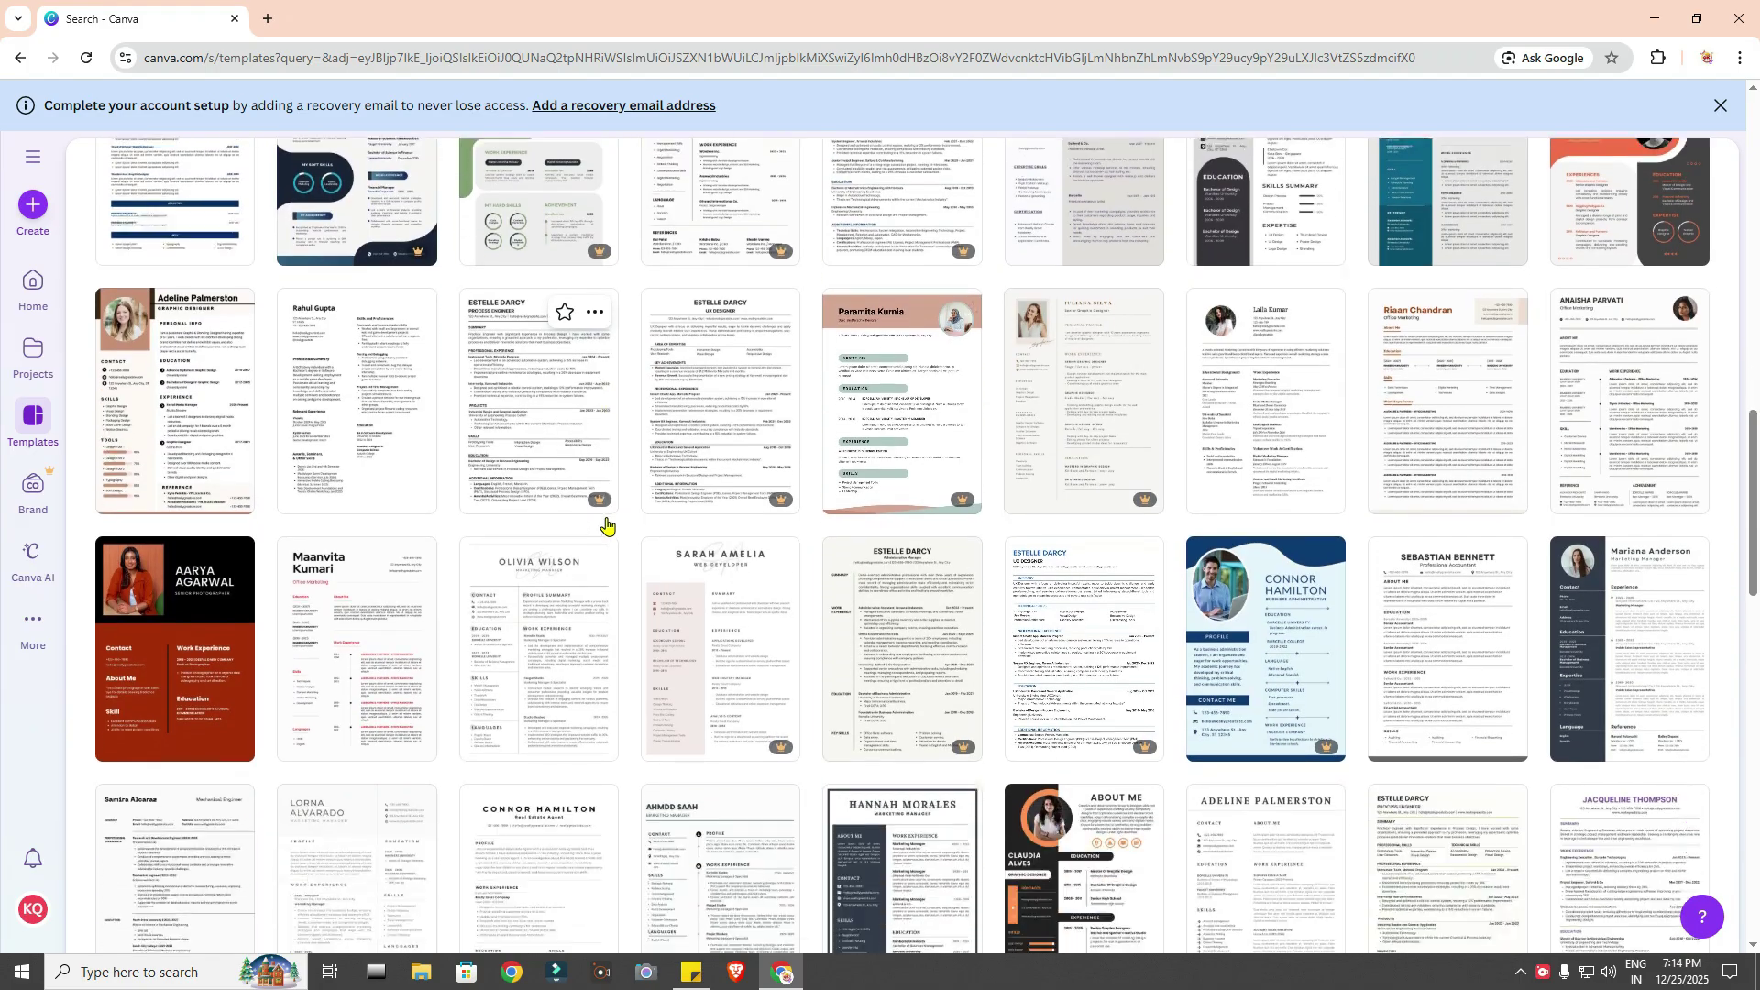
{"action": "scroll", "coordinate": [673, 520], "scroll_direction": "up", "scroll_amount": 2}
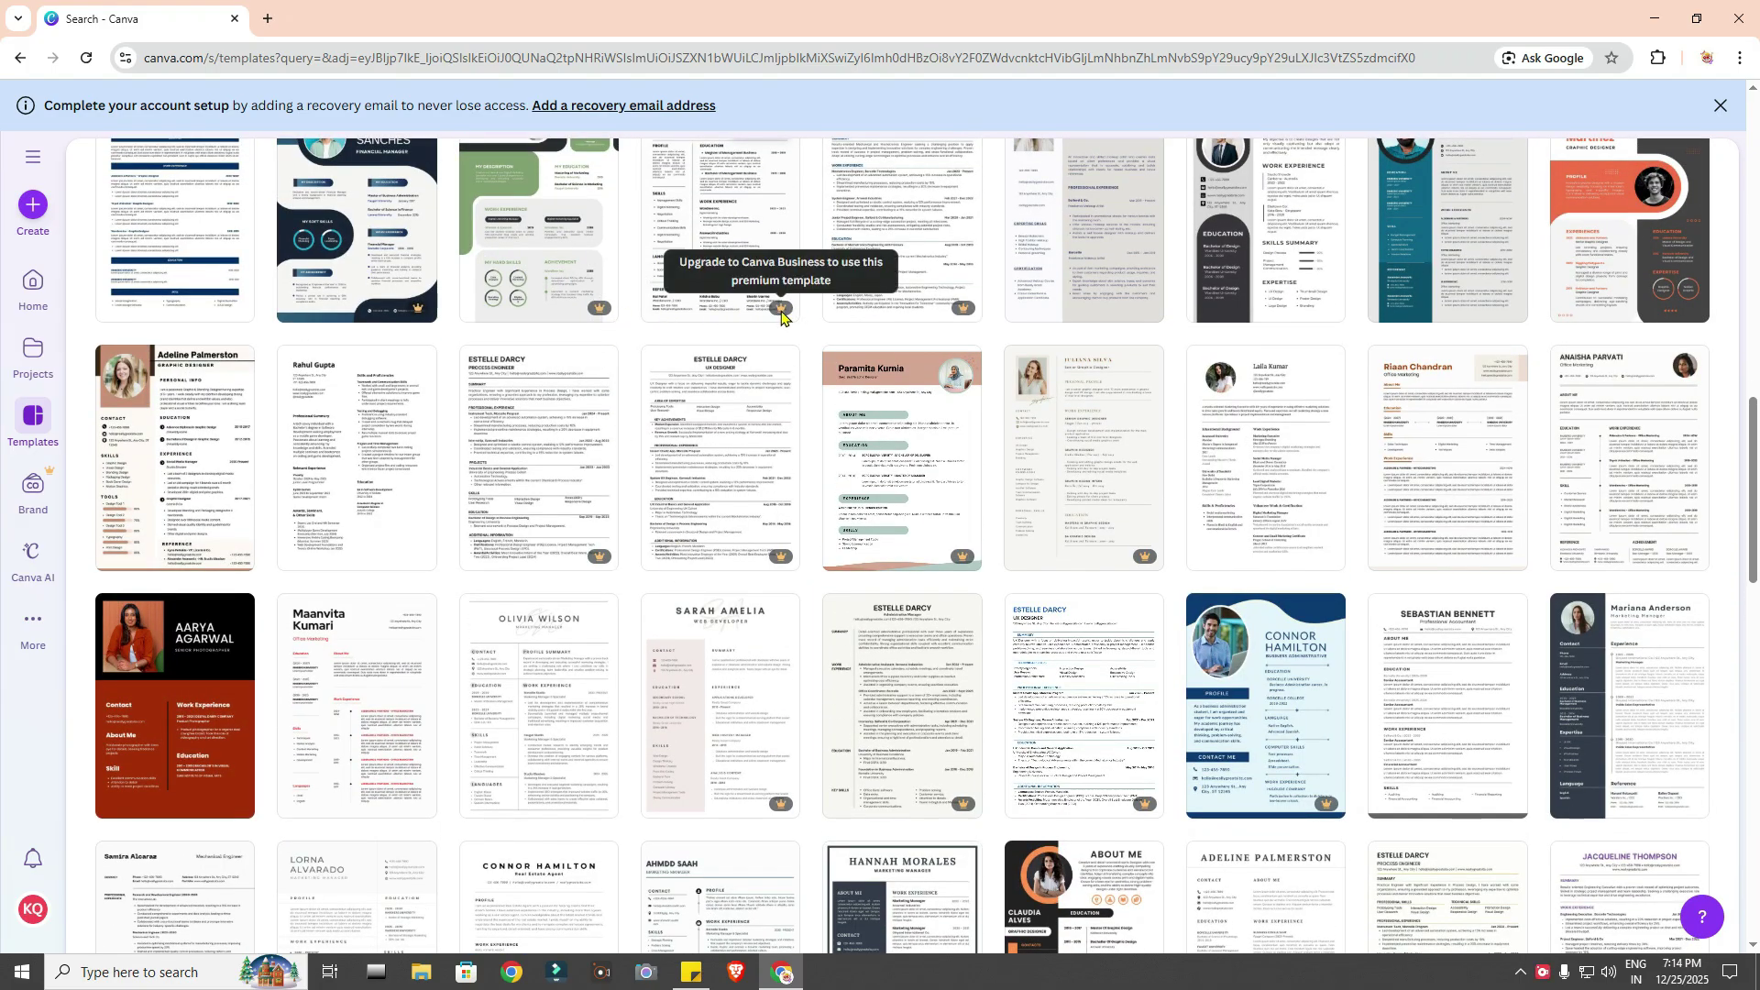
{"action": "scroll", "coordinate": [761, 467], "scroll_direction": "up", "scroll_amount": 7}
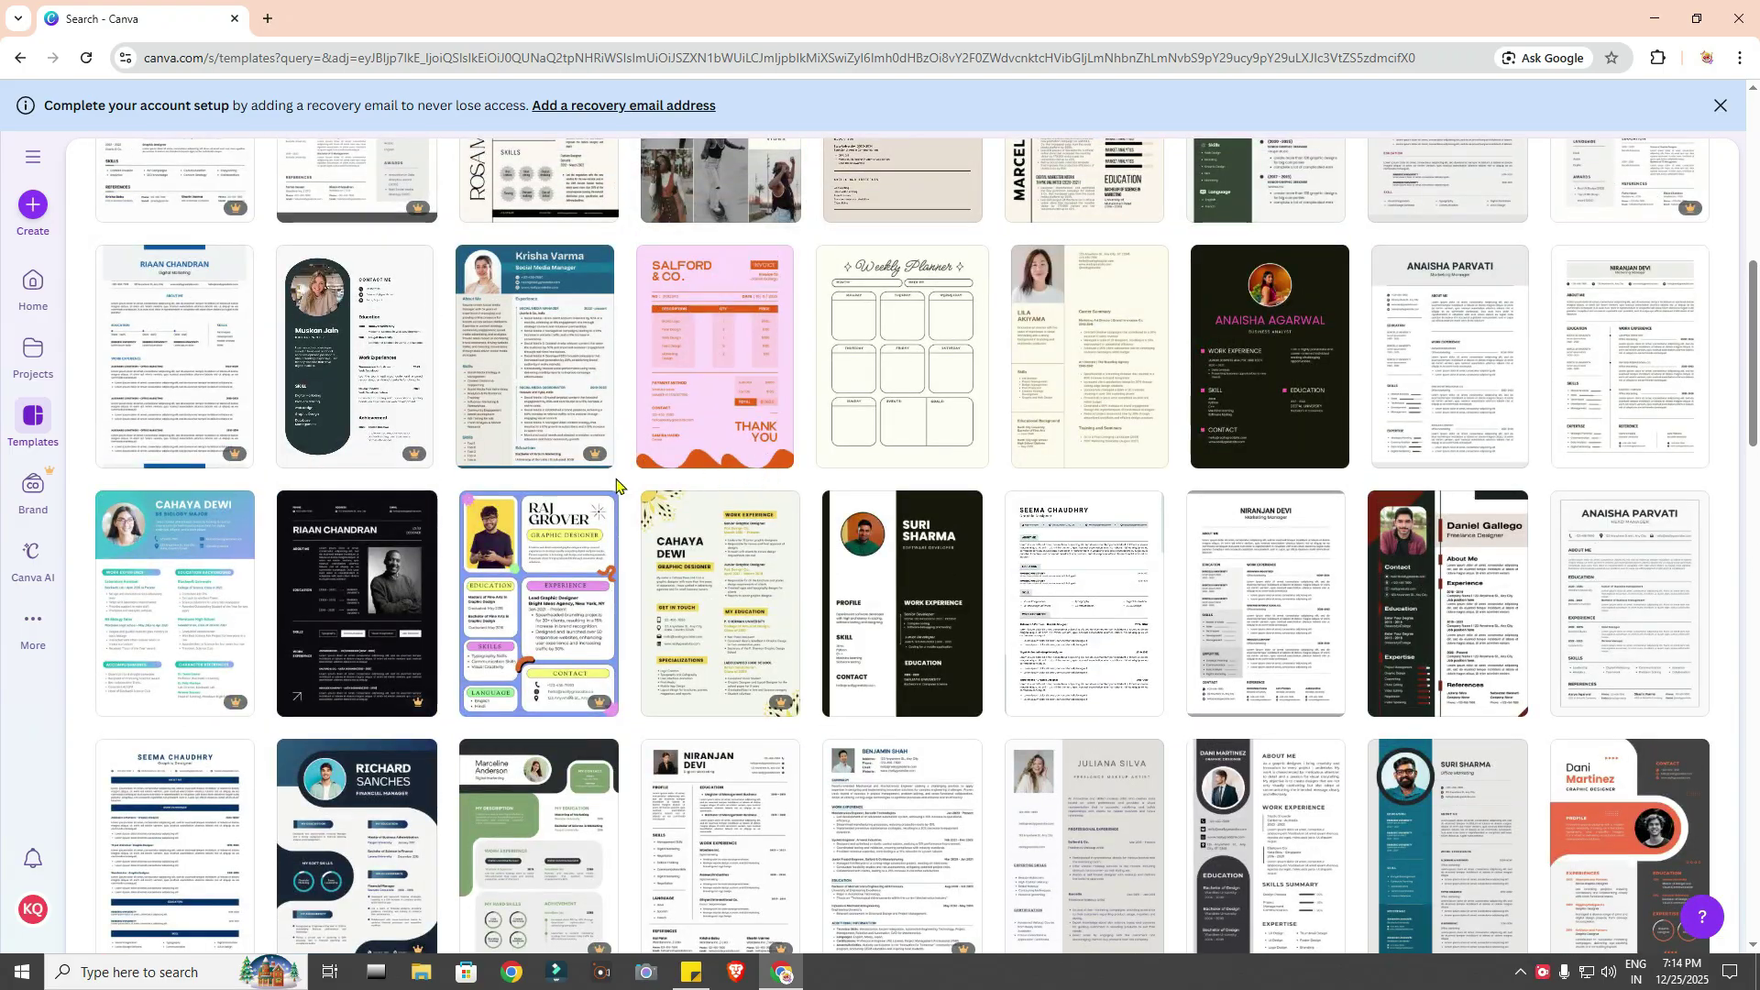
{"action": "scroll", "coordinate": [642, 486], "scroll_direction": "up", "scroll_amount": 8}
{"action": "scroll", "coordinate": [679, 487], "scroll_direction": "down", "scroll_amount": 3}
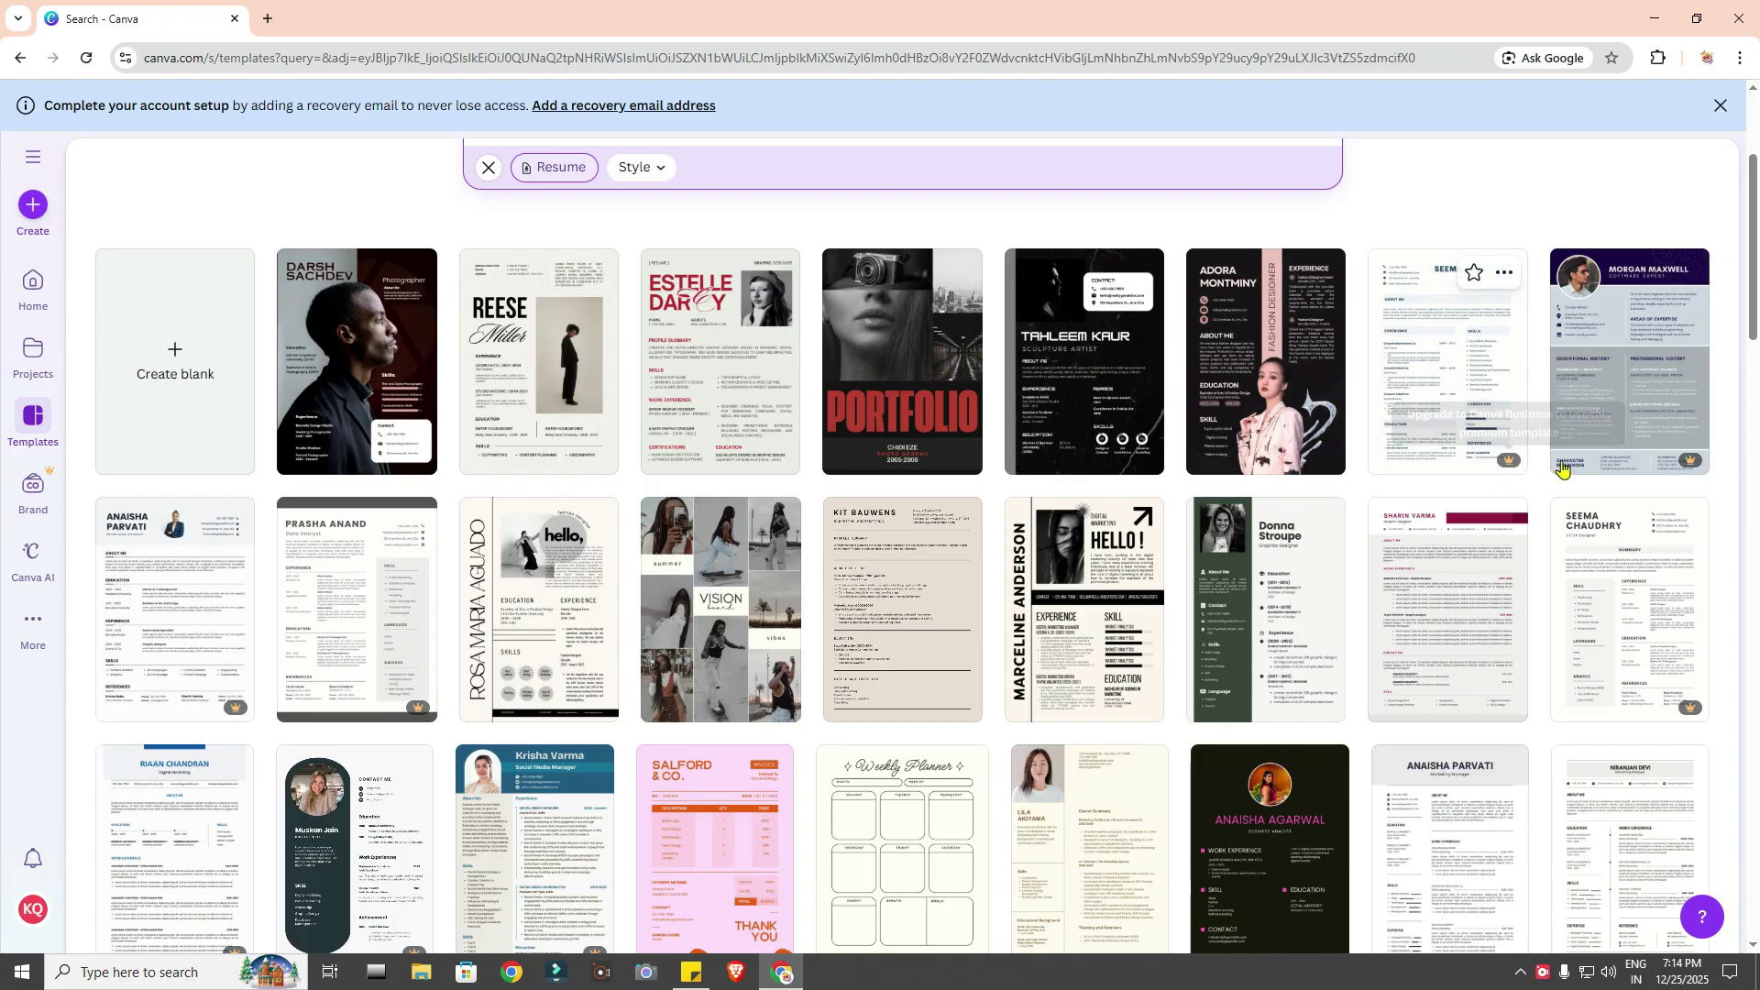
{"action": "scroll", "coordinate": [458, 440], "scroll_direction": "down", "scroll_amount": 3}
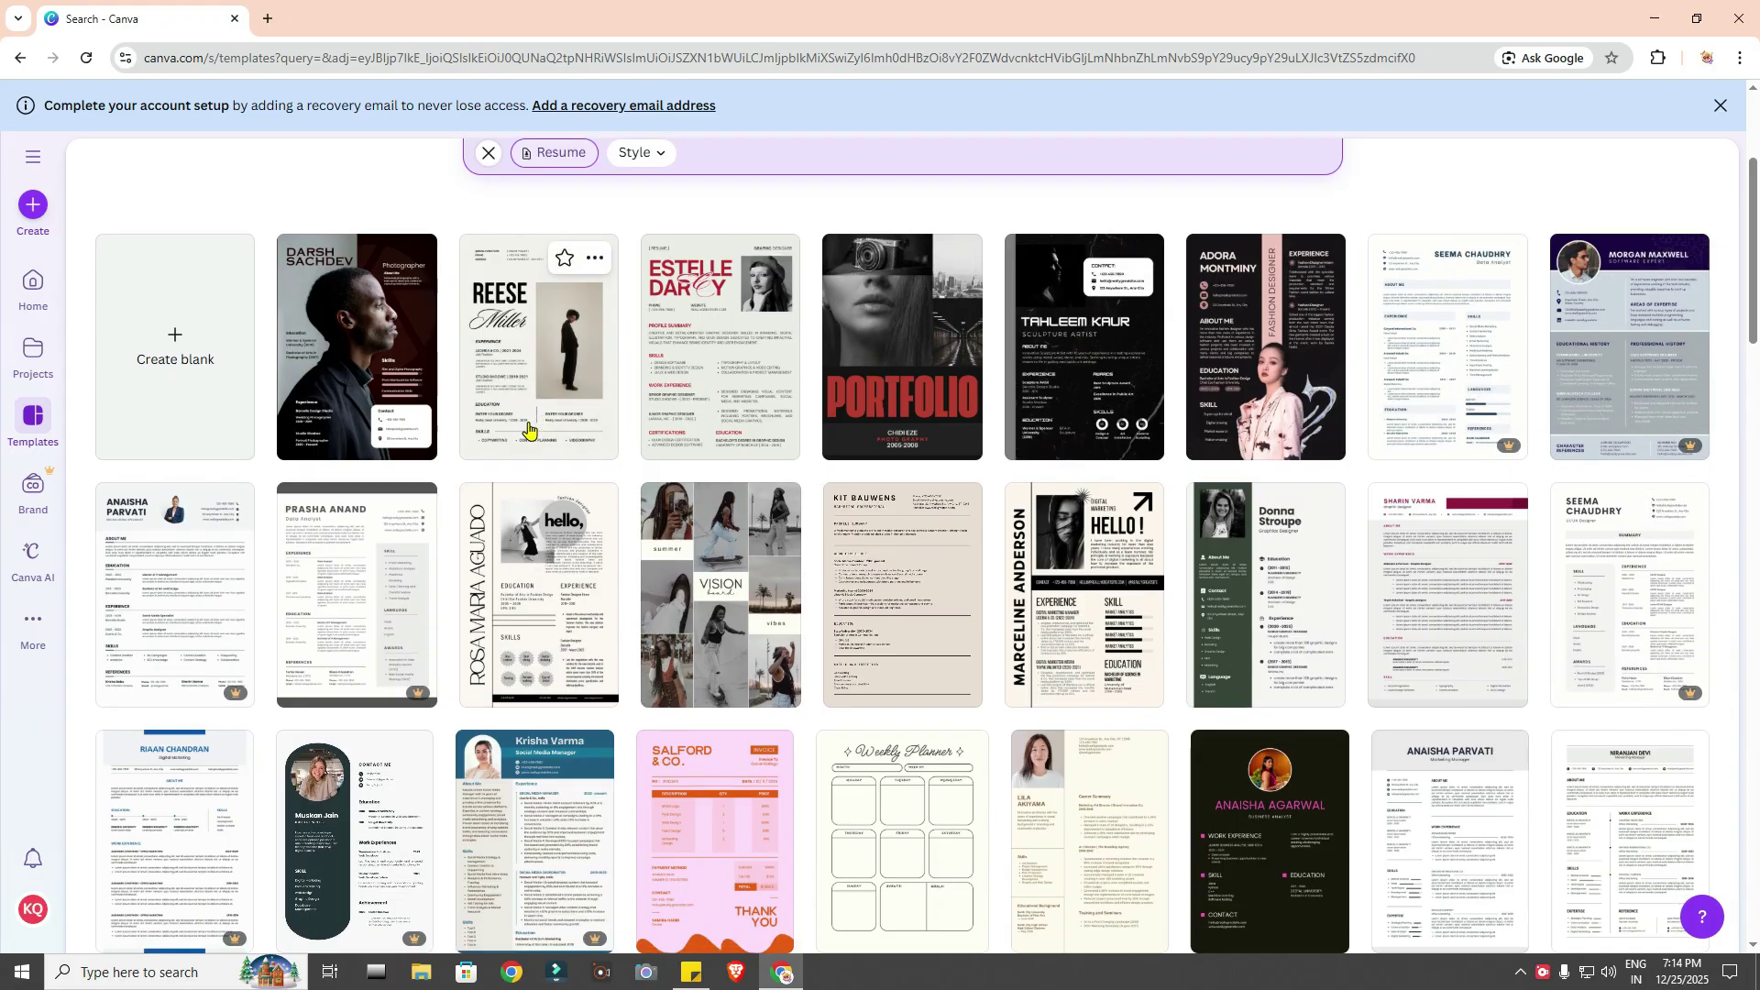
{"action": "scroll", "coordinate": [383, 464], "scroll_direction": "up", "scroll_amount": 5}
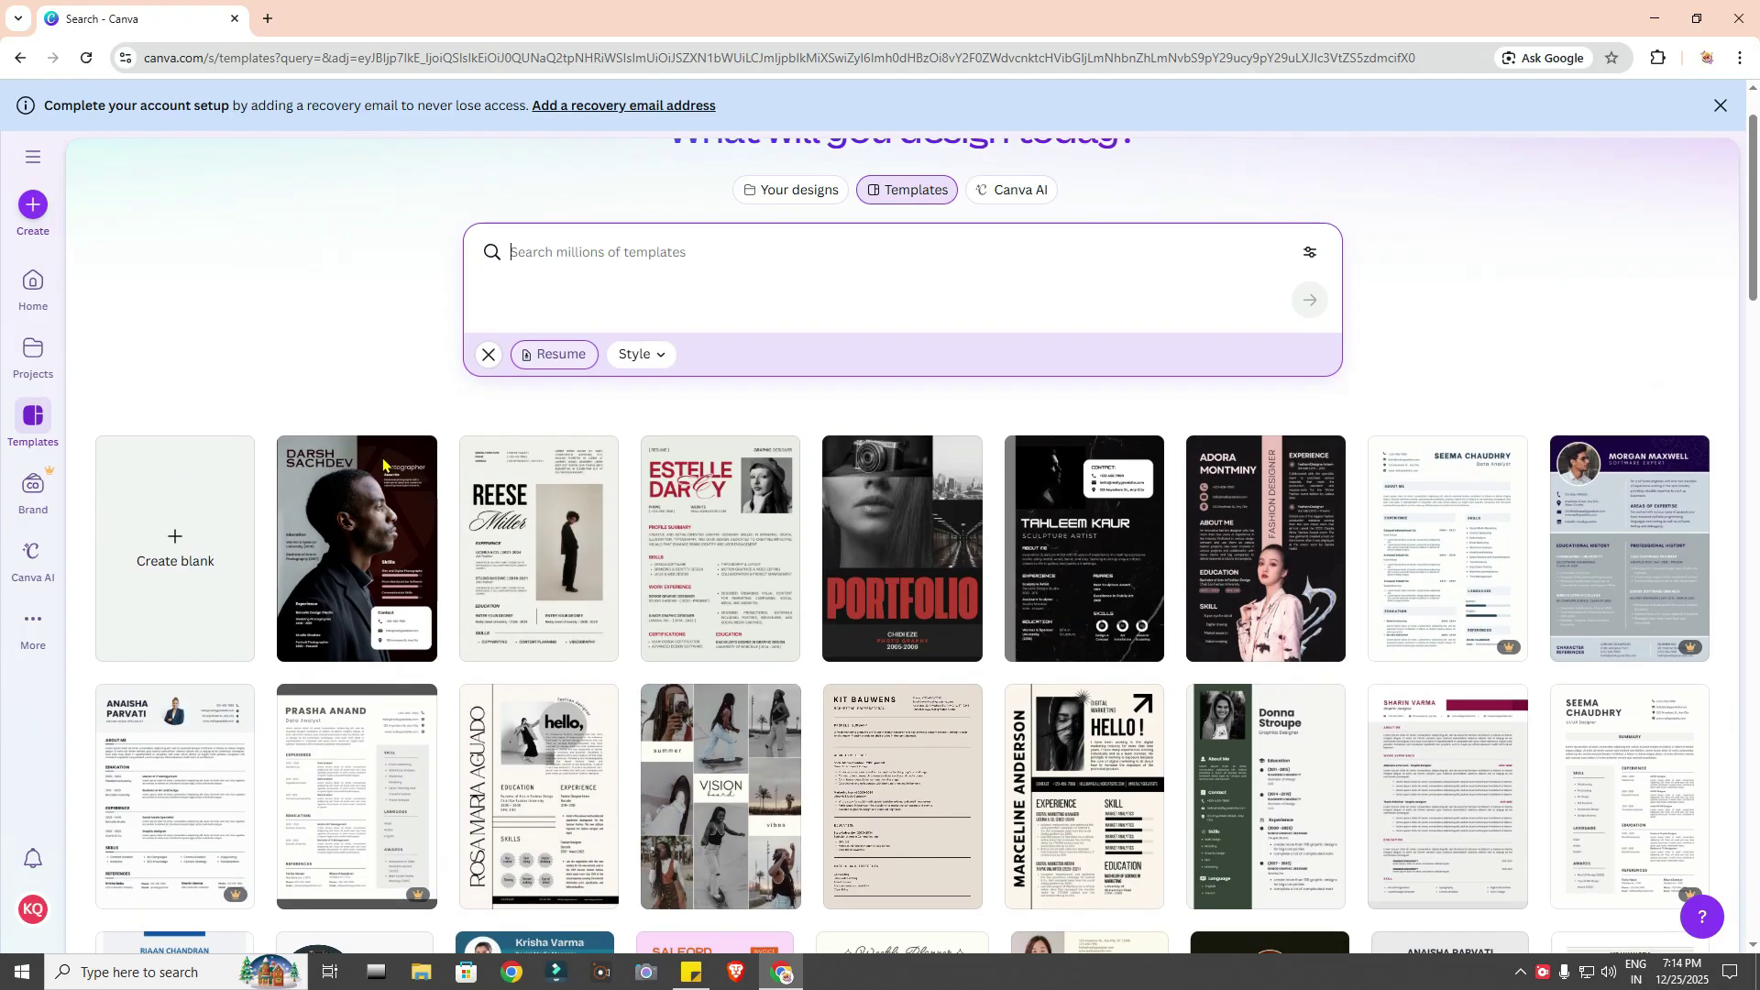